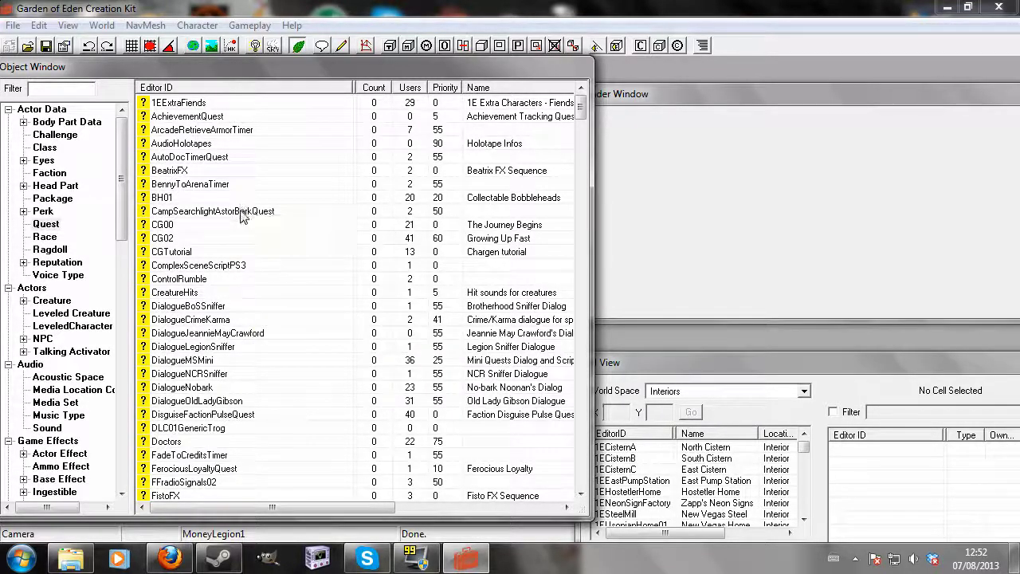
Create a new NPC record with the ID mynpc1
left_click(47, 340)
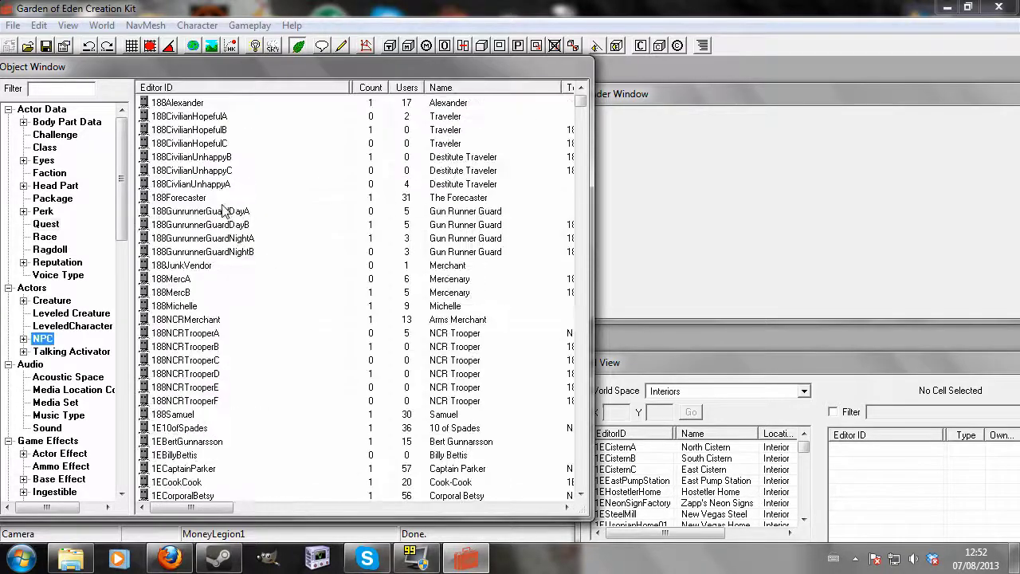
right_click(243, 209)
left_click(253, 215)
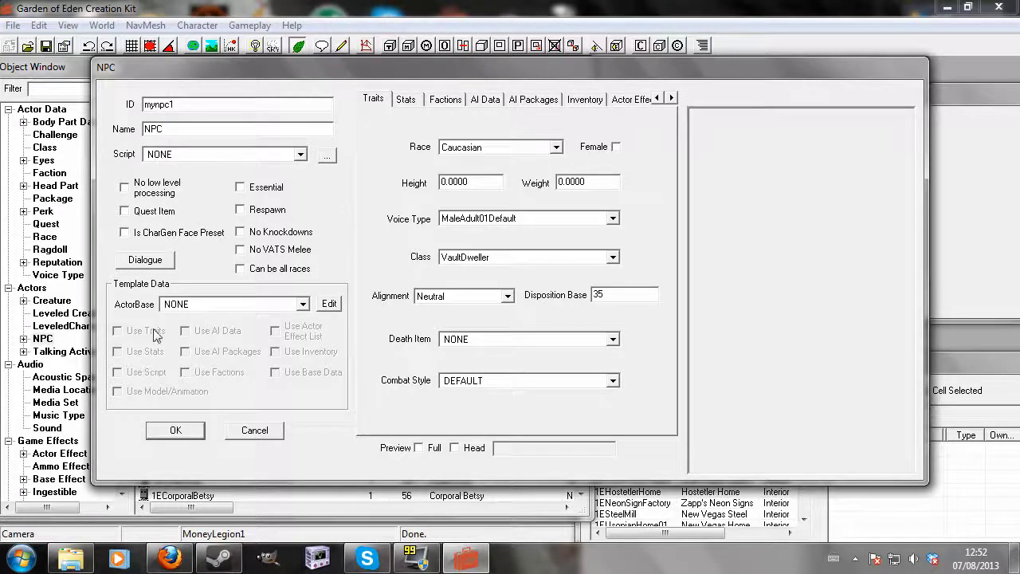
left_click(174, 431)
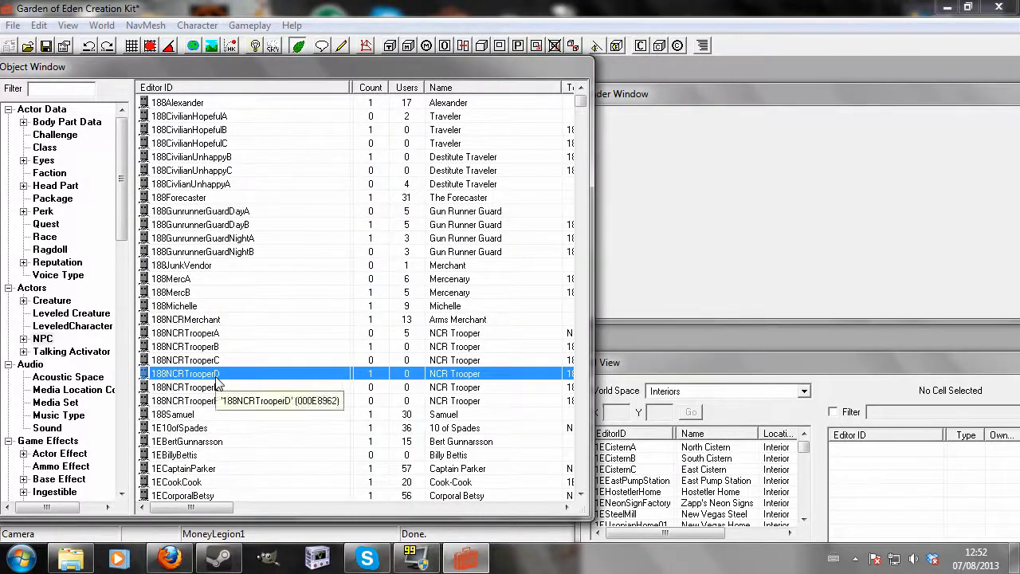
Save mynpc1 under the IDs mynpc2 and mynpc3 as separate new NPC records
double_click(190, 483)
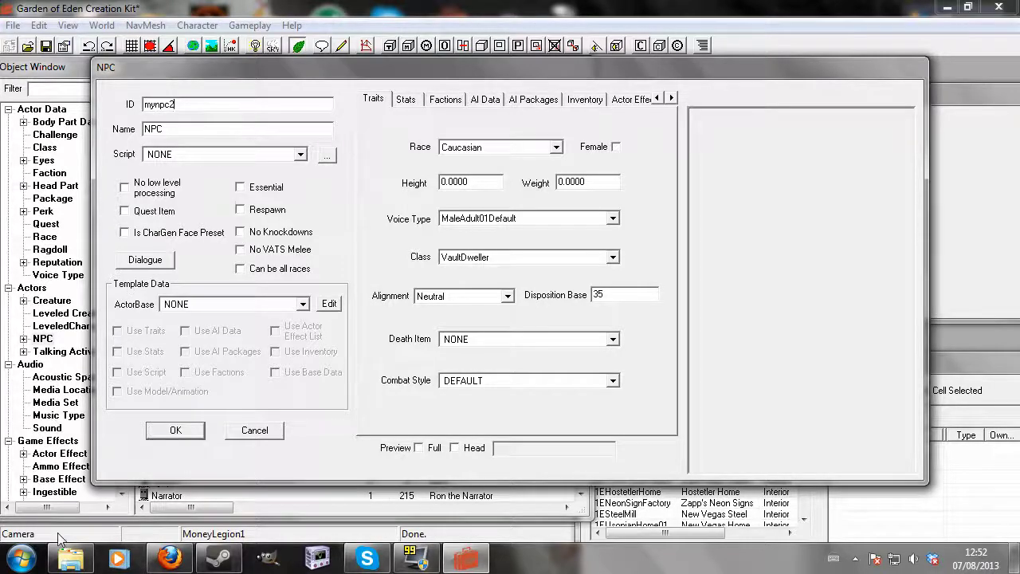
left_click(163, 434)
left_click(534, 344)
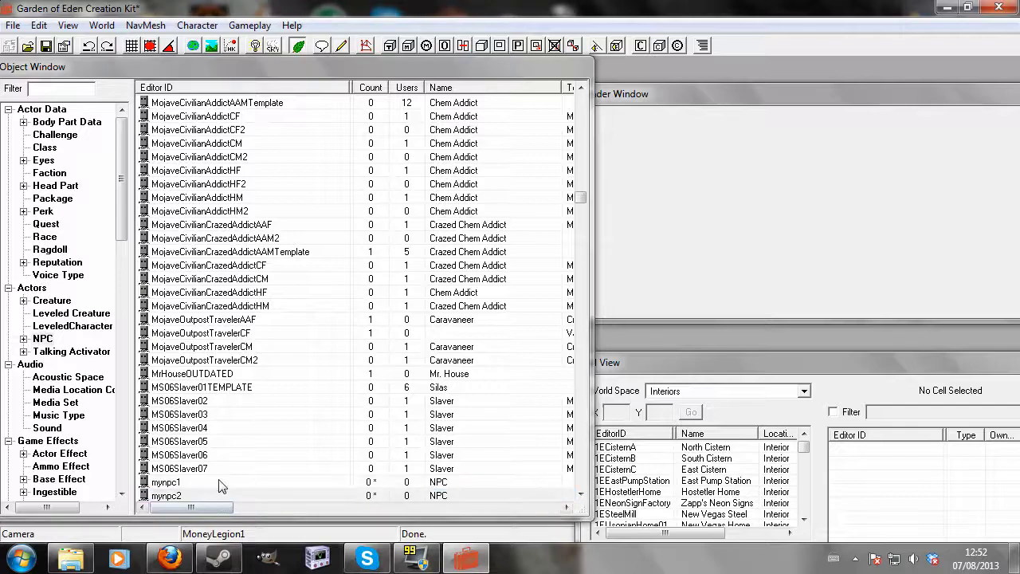
key("Return")
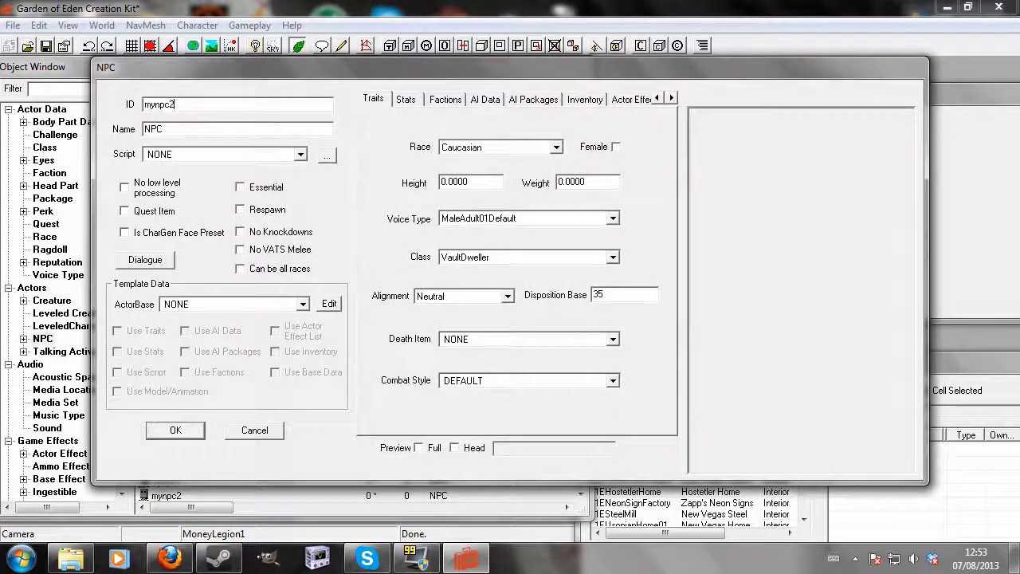
type("mynpc3")
left_click(181, 436)
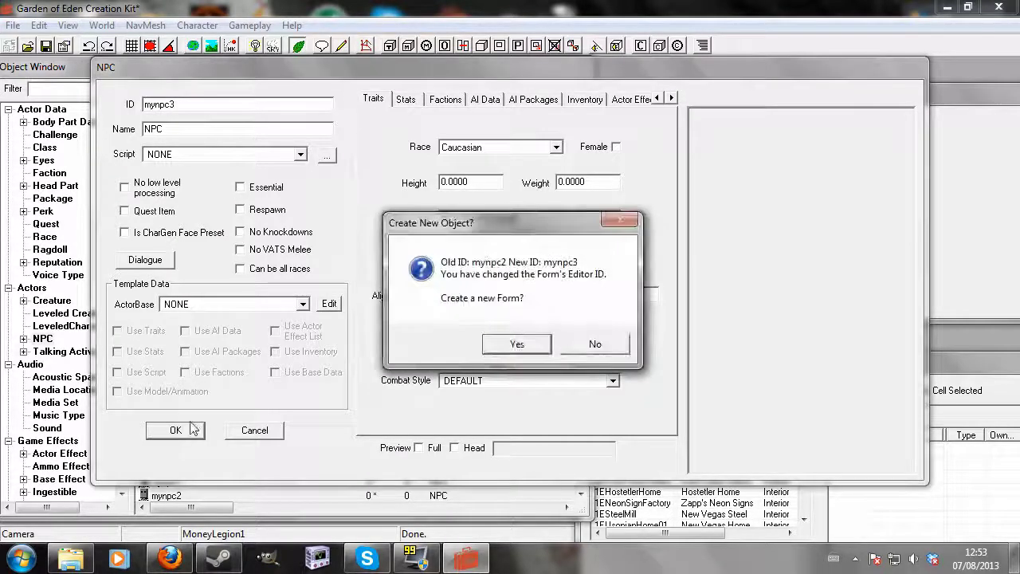
left_click(517, 341)
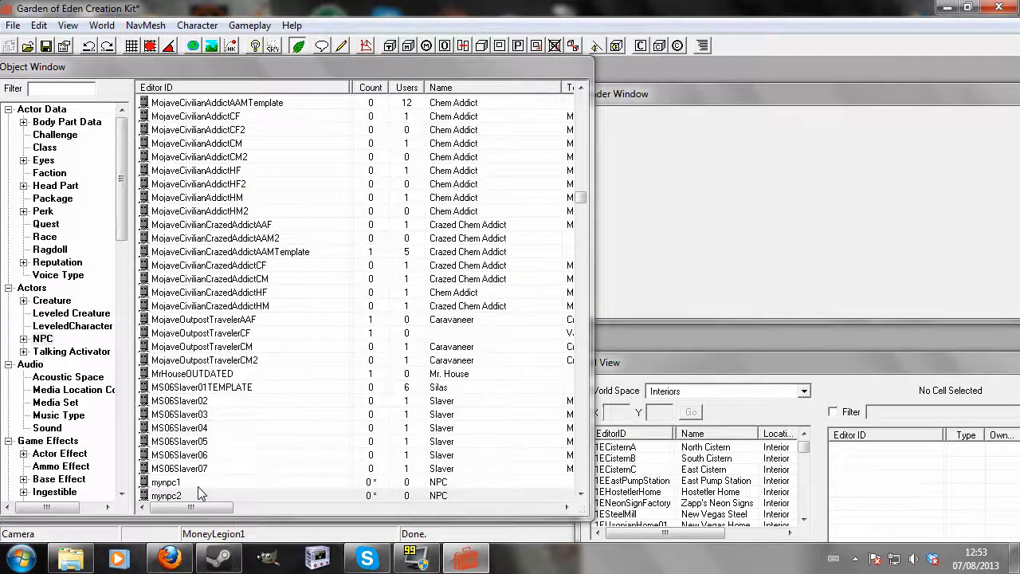
Switch the Cell View world space to WastelandNV
left_click(758, 364)
left_click(801, 392)
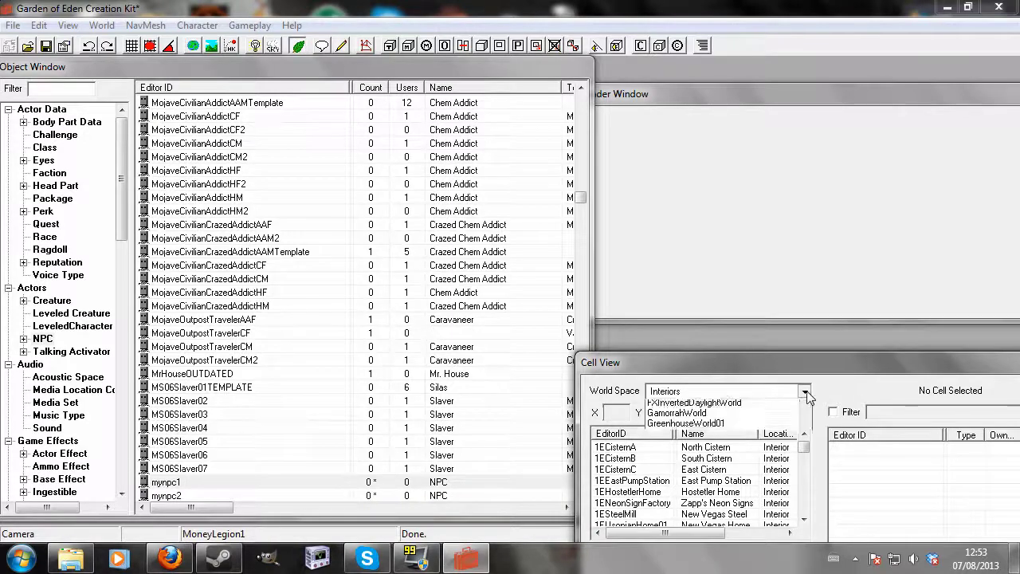
scroll(749, 470, "down", 3)
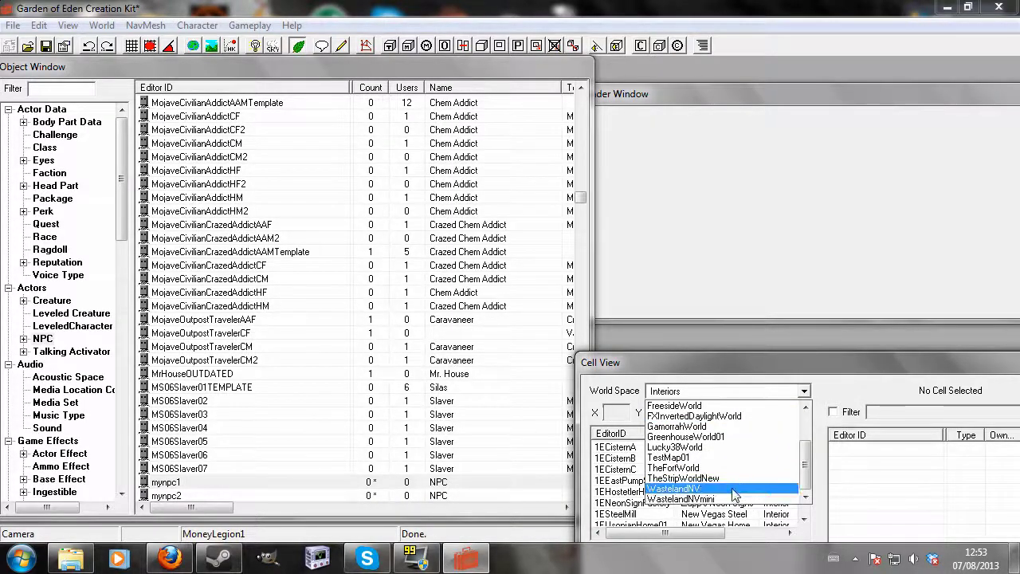
left_click(732, 488)
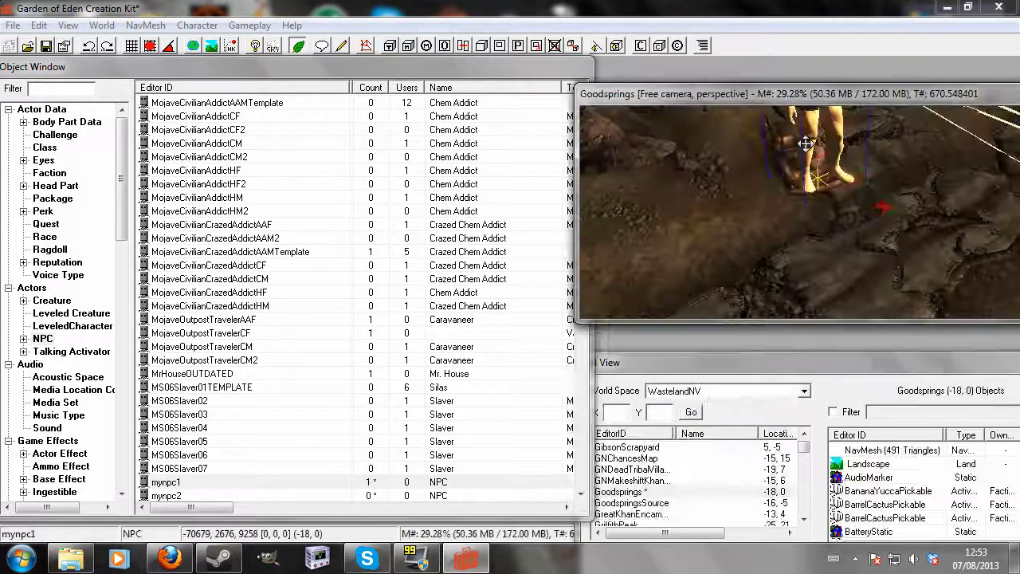
Place mynpc1, mynpc2 and mynpc3 in the Goodsprings scene, resting on the ground
left_click_drag(808, 137, 789, 230)
key("f")
scroll(829, 231, "down", 4)
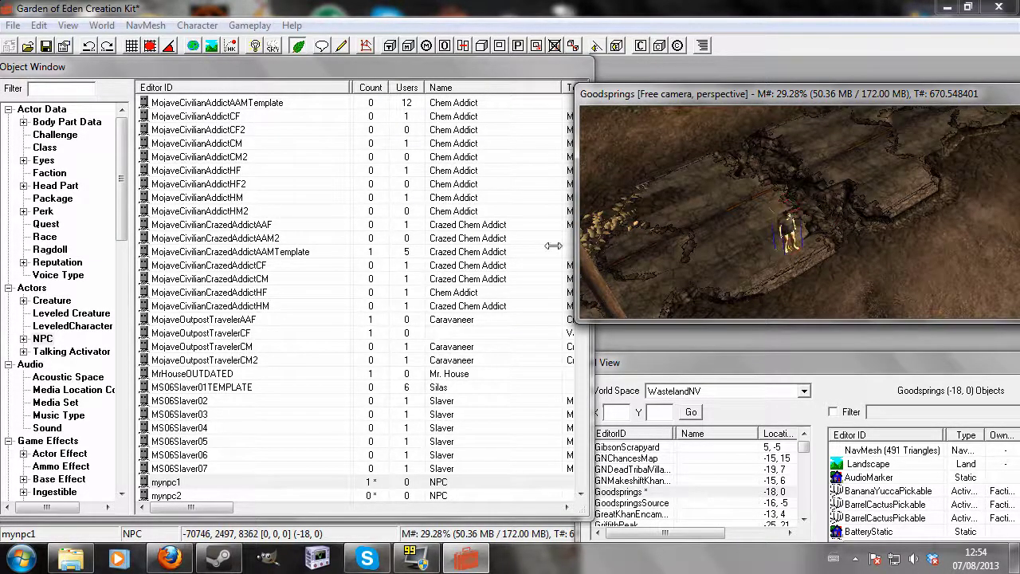
left_click(183, 499)
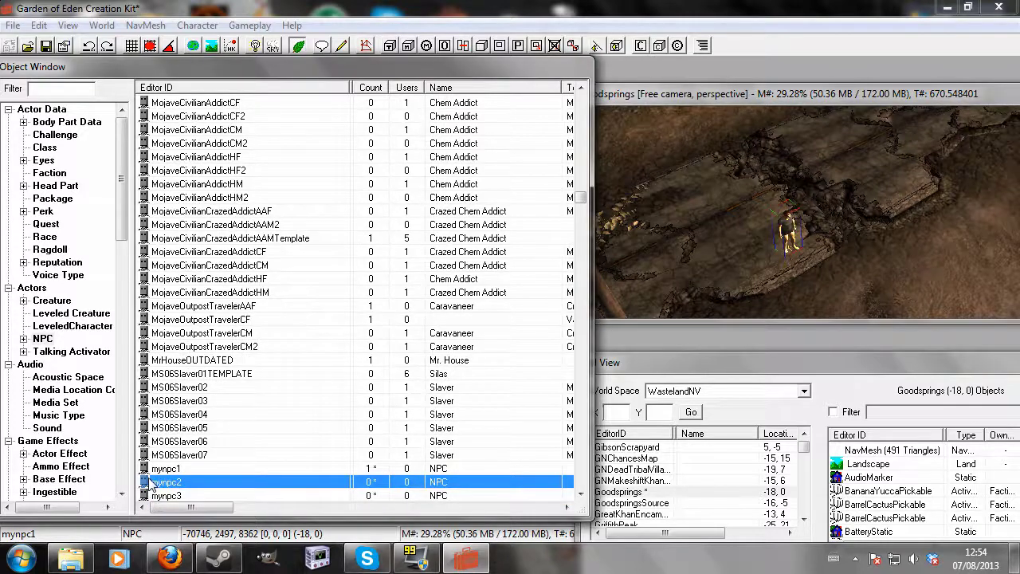
left_click_drag(148, 484, 764, 177)
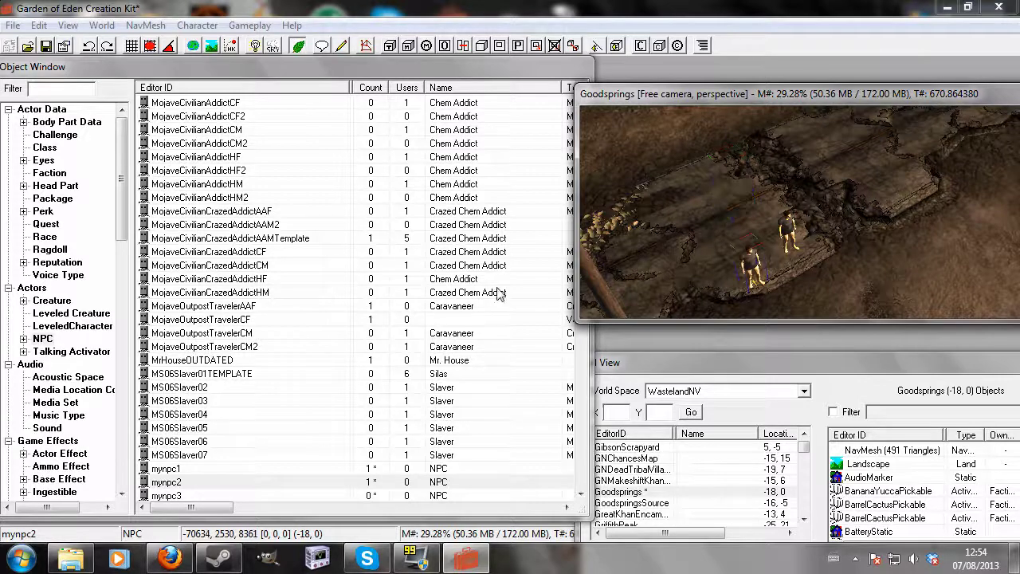
left_click(161, 496)
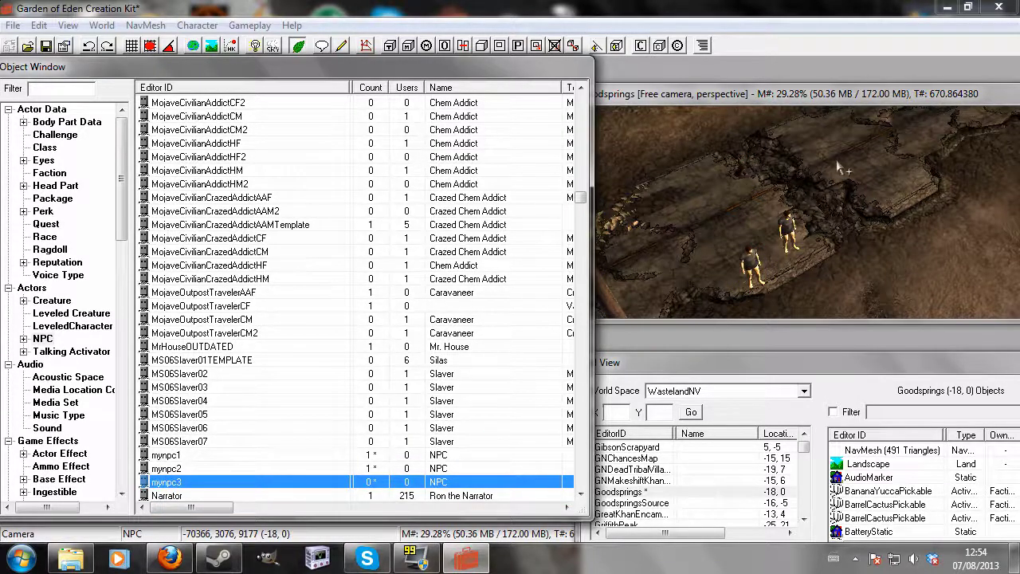
left_click_drag(838, 167, 838, 169)
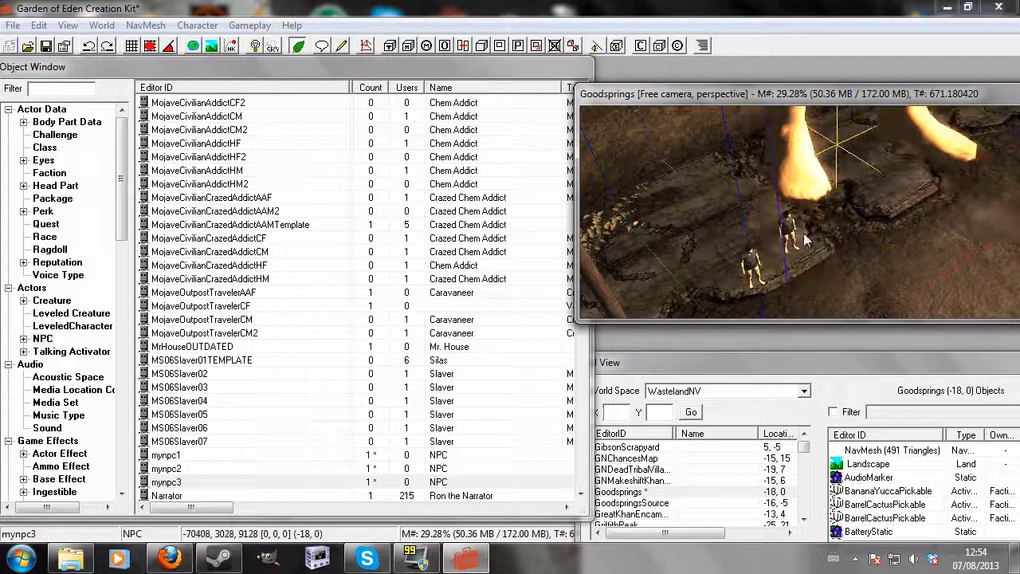
left_click_drag(805, 239, 759, 185)
Give the three placed NPC references the editor IDs Npc1REF, Npc2REF and NPC3REF
left_click(786, 226)
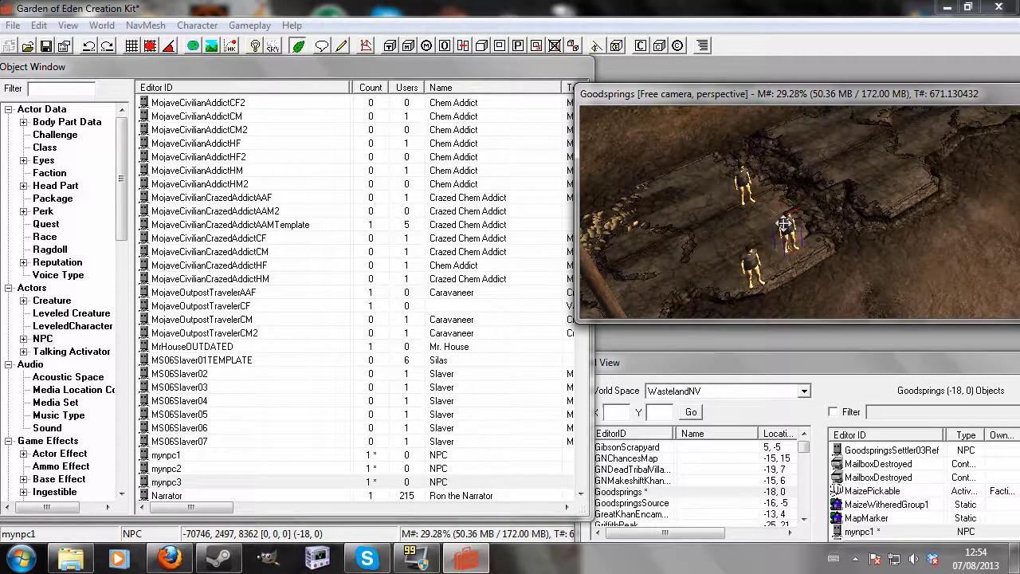
double_click(785, 227)
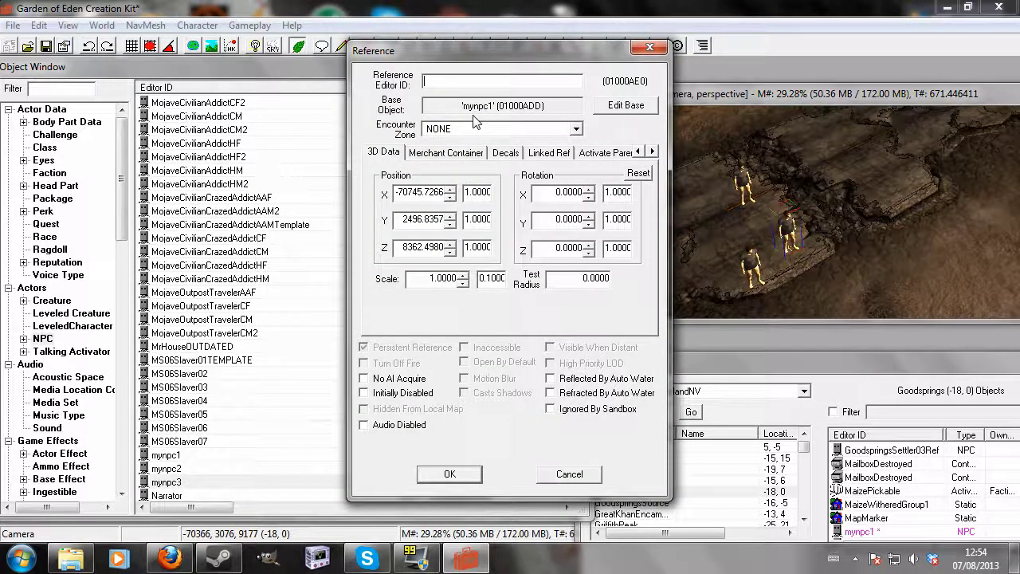
type("Npc1REF")
key("Return")
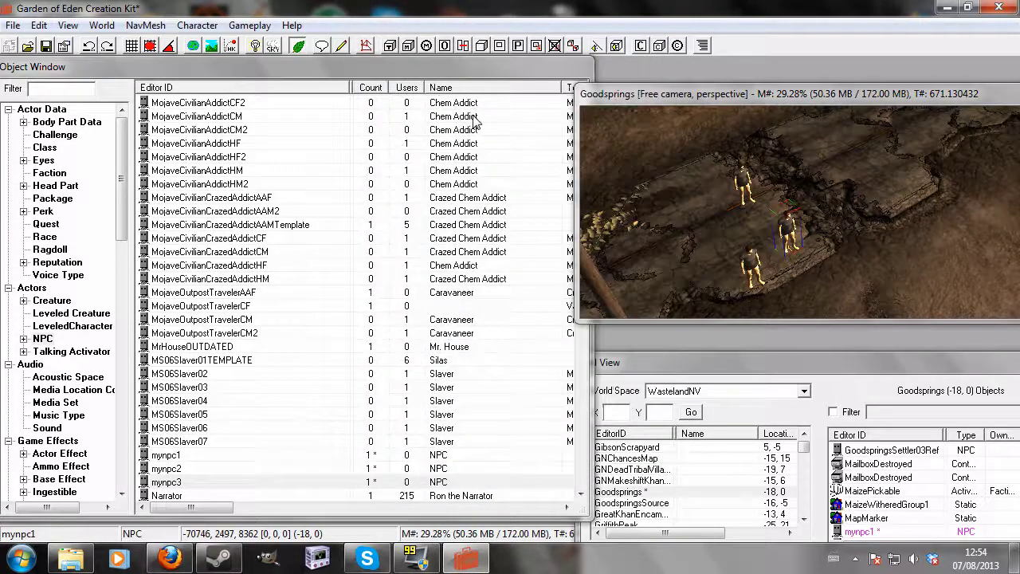
double_click(752, 263)
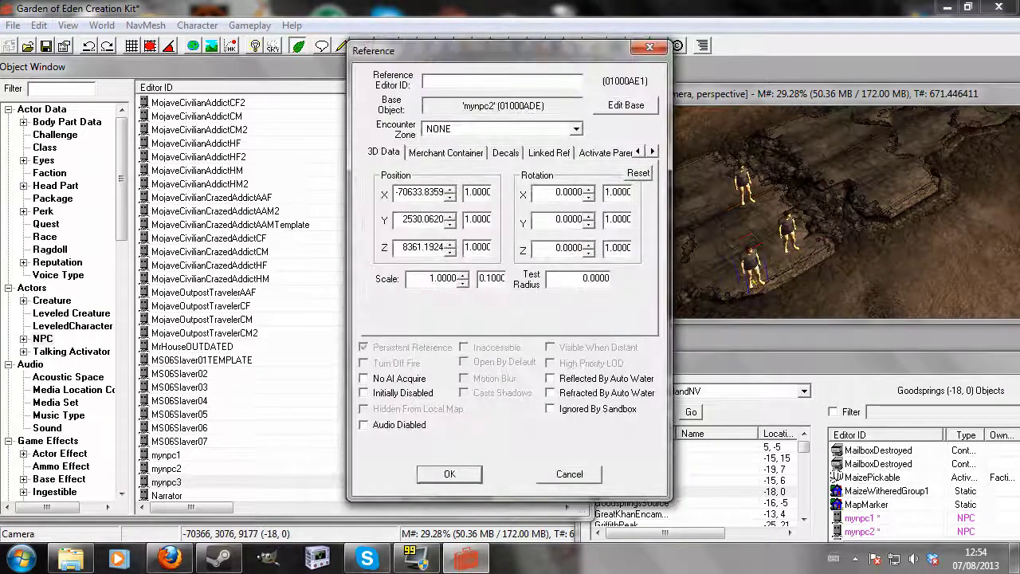
type("Npc2REF")
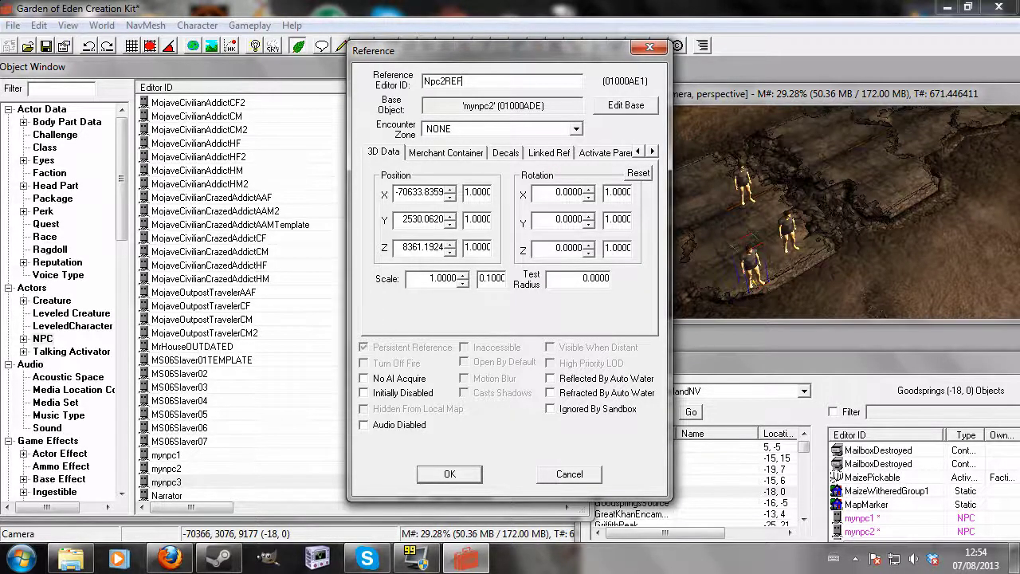
key("Return")
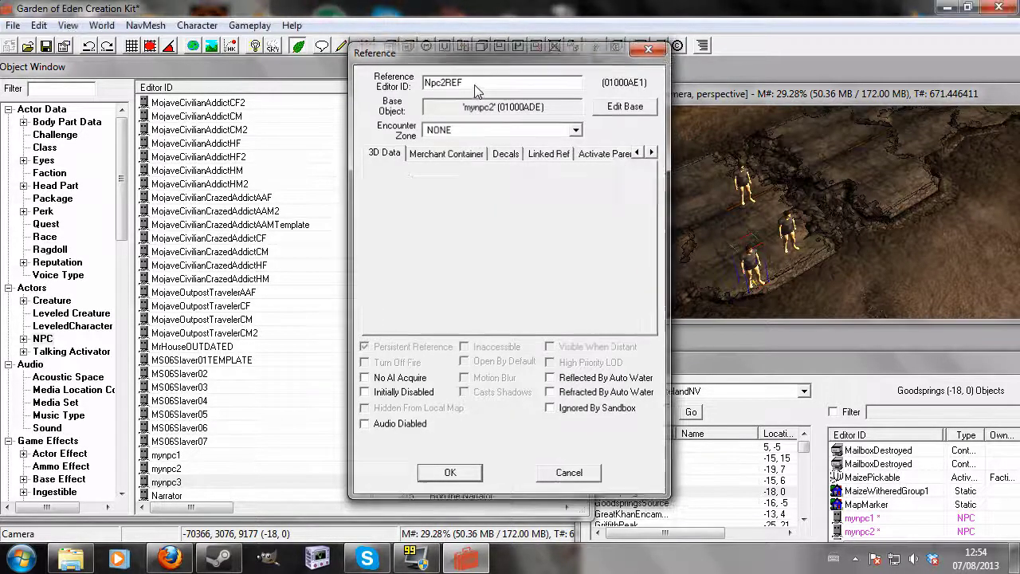
left_click(742, 181)
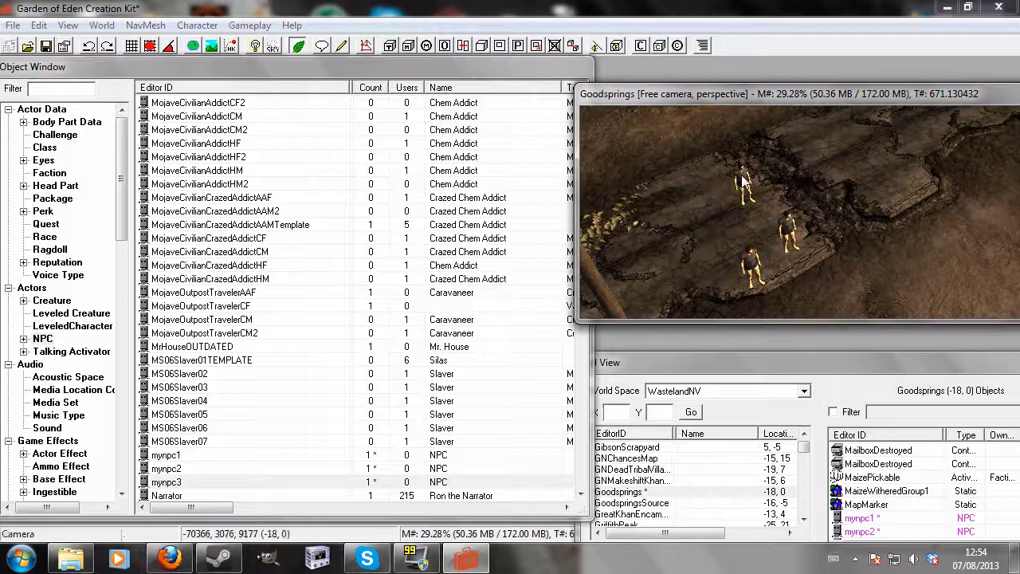
double_click(743, 181)
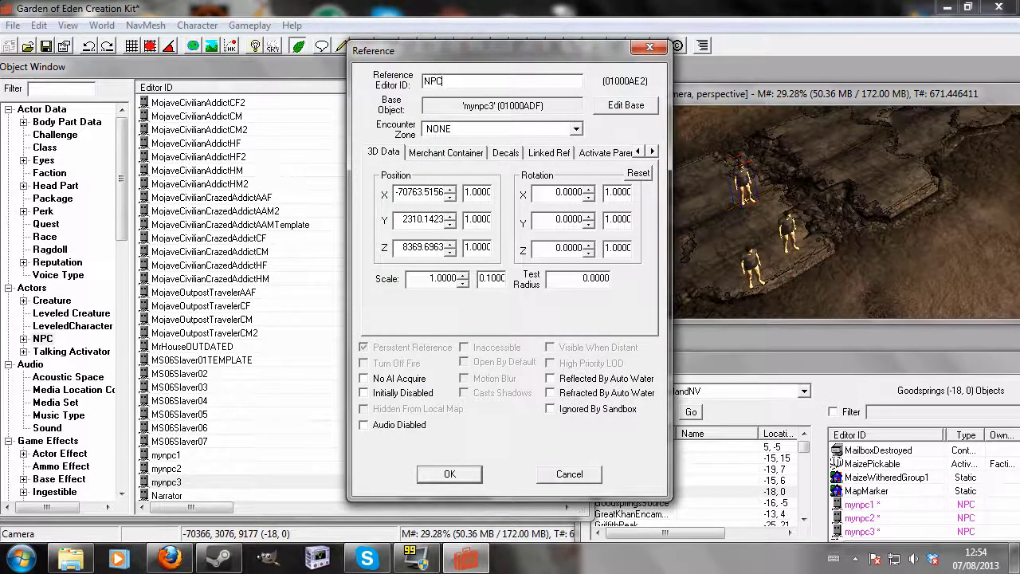
type("NPC3REF")
key("Return")
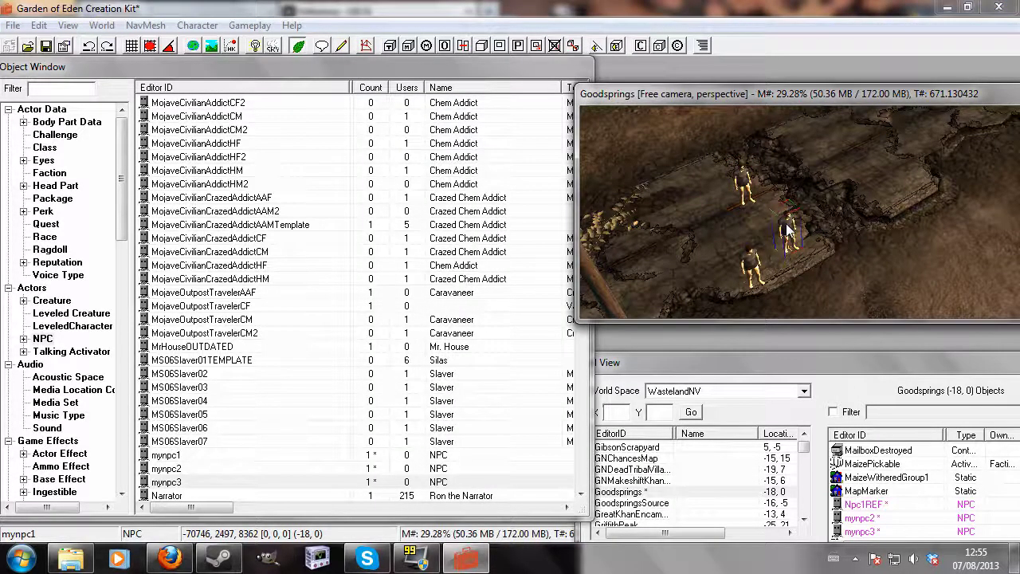
Set NPC3REF's enable parent to Npc1REF by picking it in the render window
double_click(743, 185)
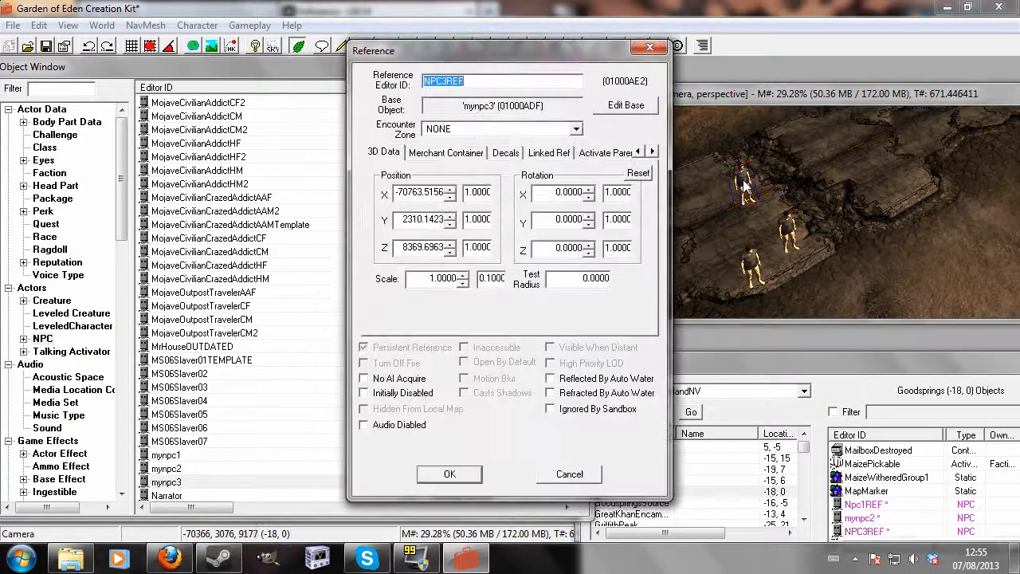
left_click(653, 152)
left_click(652, 152)
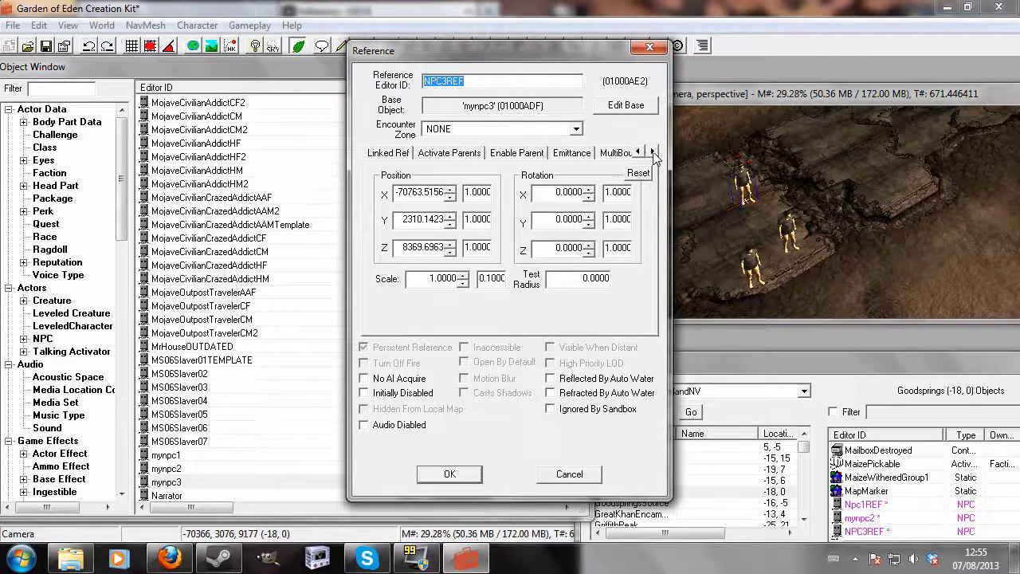
left_click(510, 153)
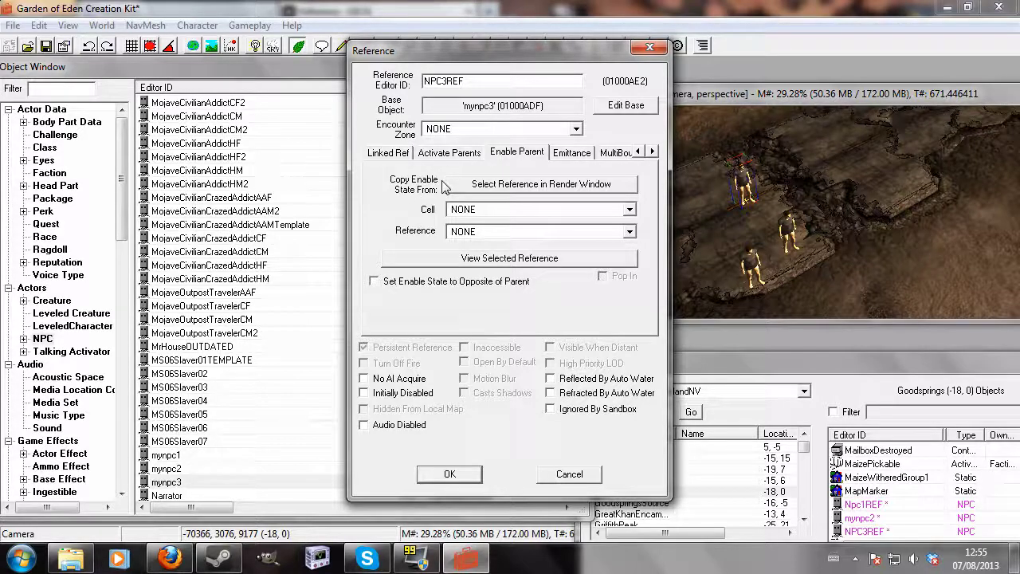
left_click(504, 185)
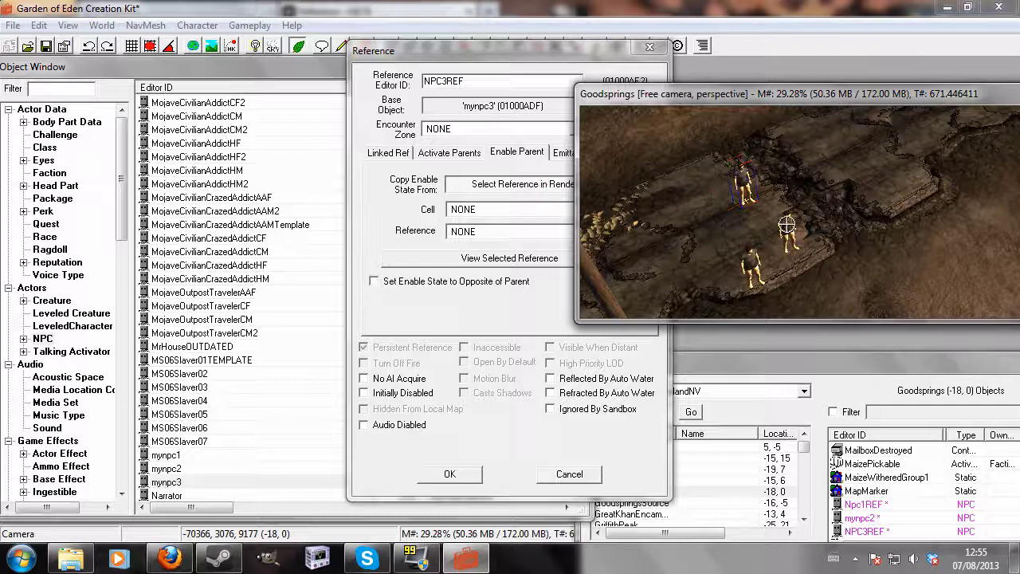
double_click(786, 226)
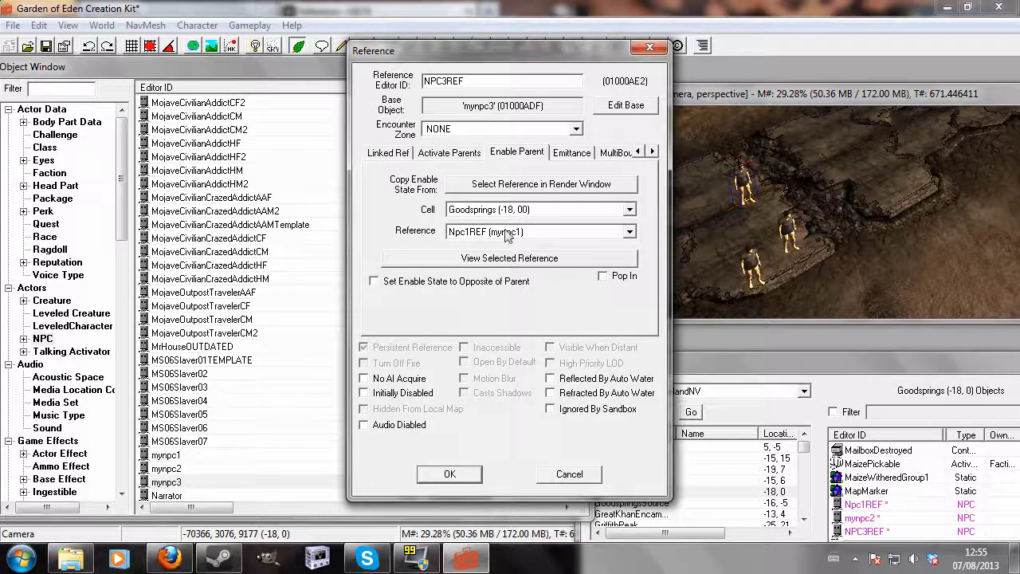
left_click(451, 473)
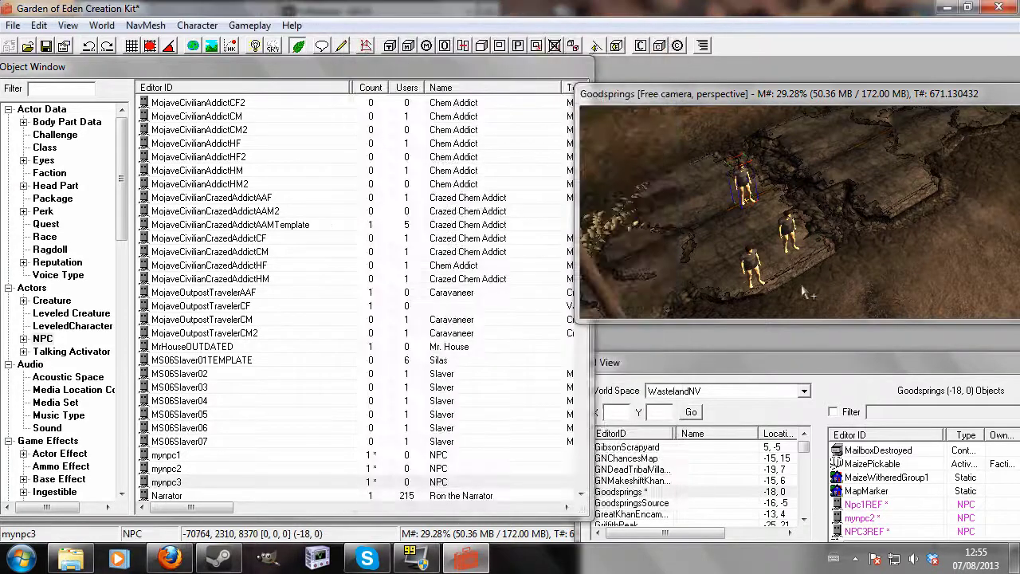
Zoom in on the NPCs and select mynpc1, then mynpc3
left_click(793, 239)
scroll(790, 249, "up", 3)
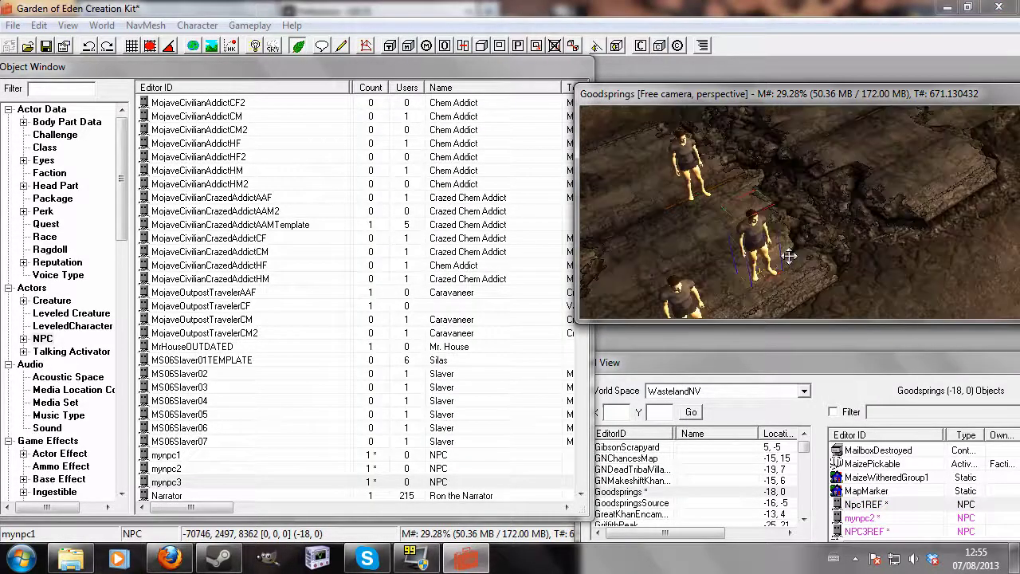
scroll(752, 265, "up", 5)
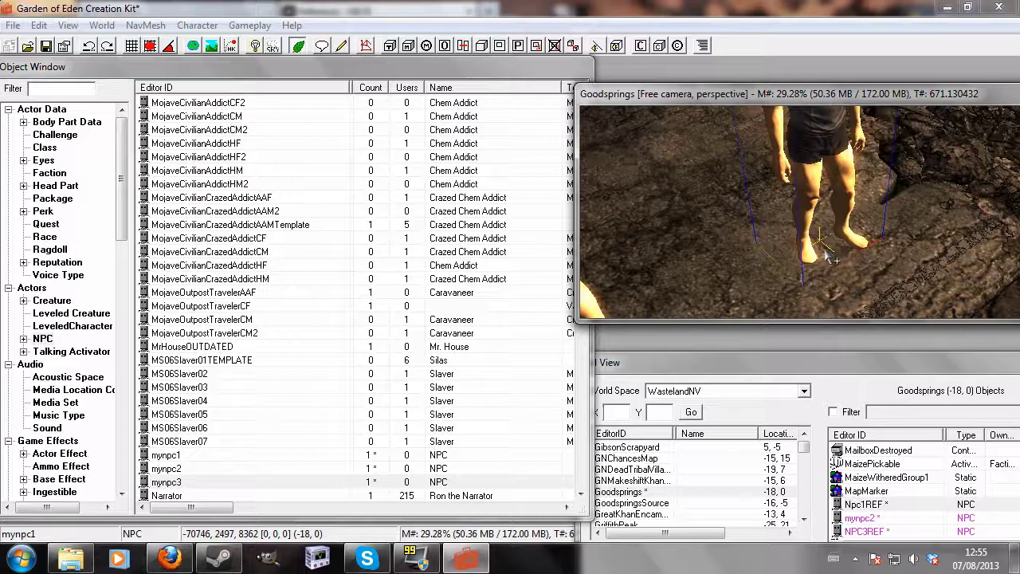
scroll(738, 126, "down", 3)
left_click(729, 125)
Set Npc2REF's enable parent to Npc1REF by picking mynpc1 in the render window
left_click(735, 246)
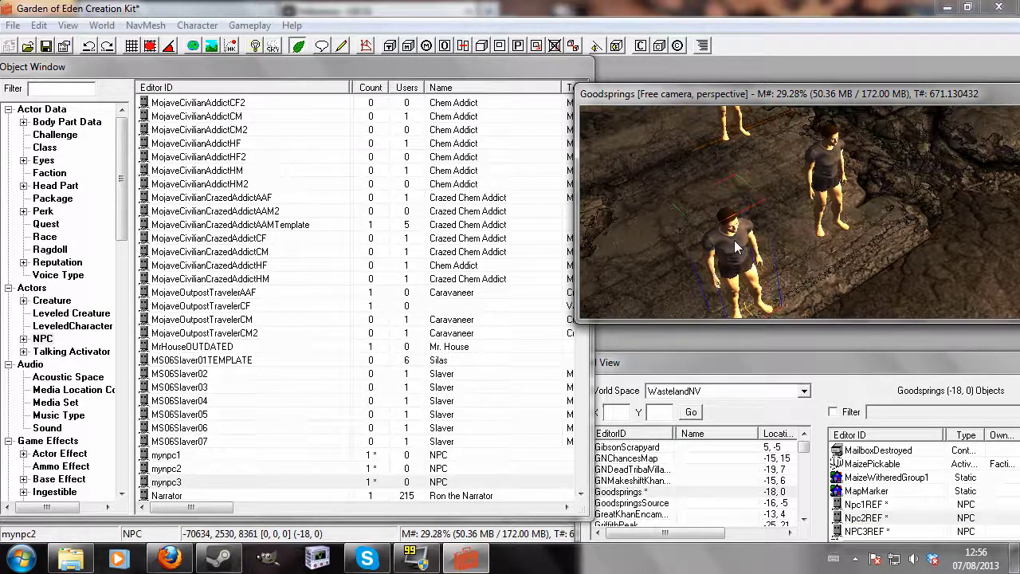
double_click(735, 245)
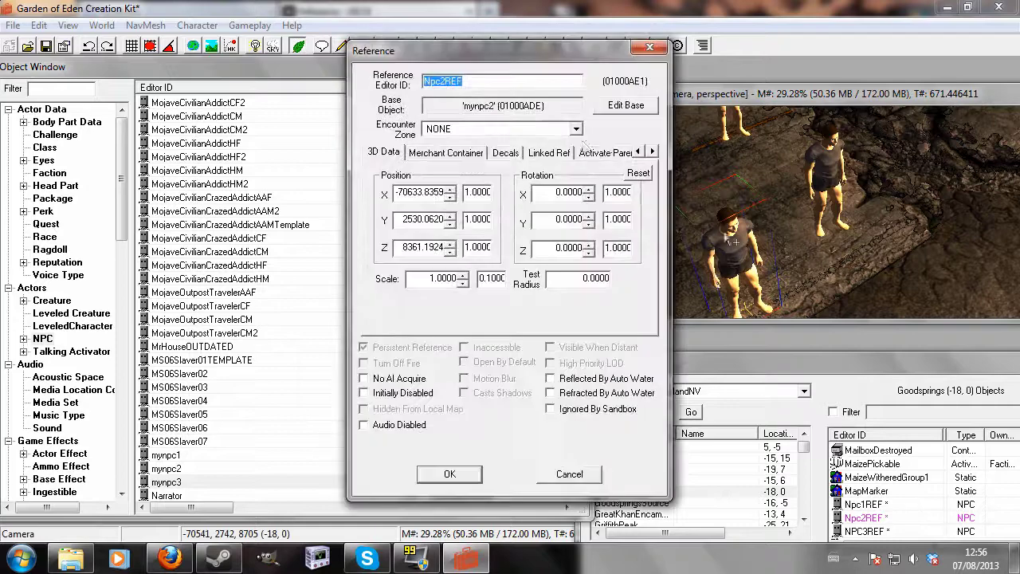
left_click(653, 152)
left_click(652, 152)
left_click(561, 153)
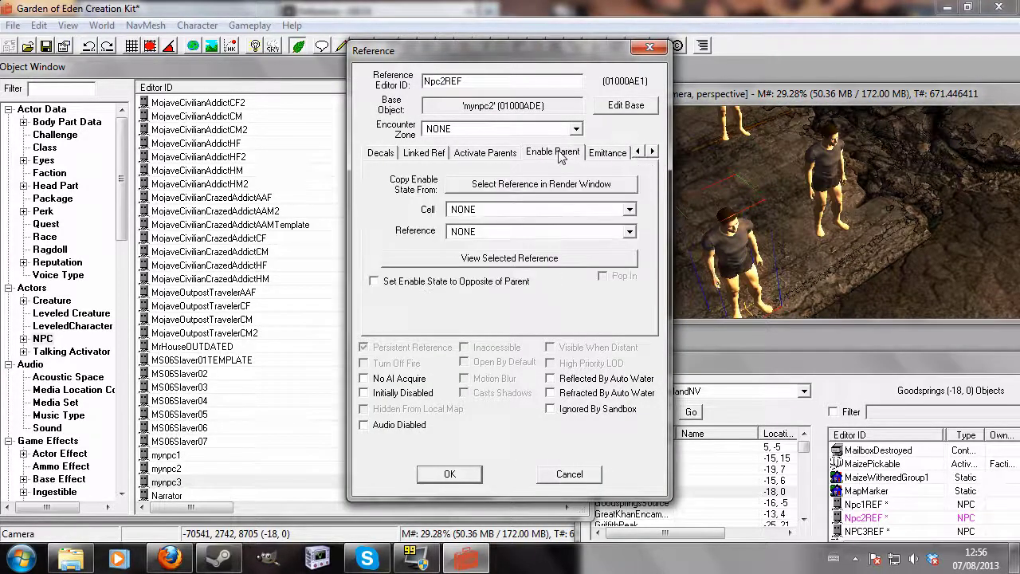
left_click(533, 184)
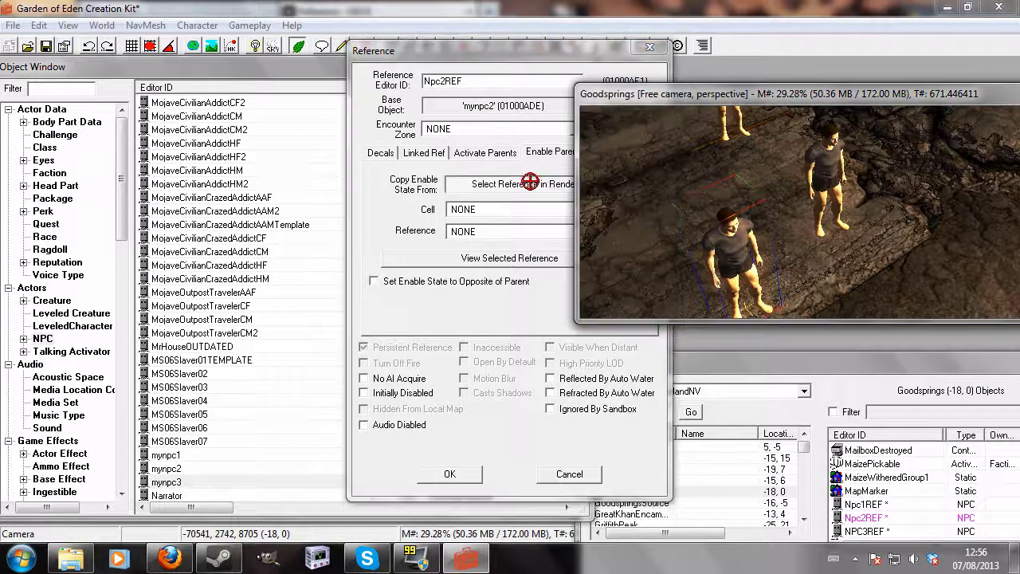
left_click(833, 165)
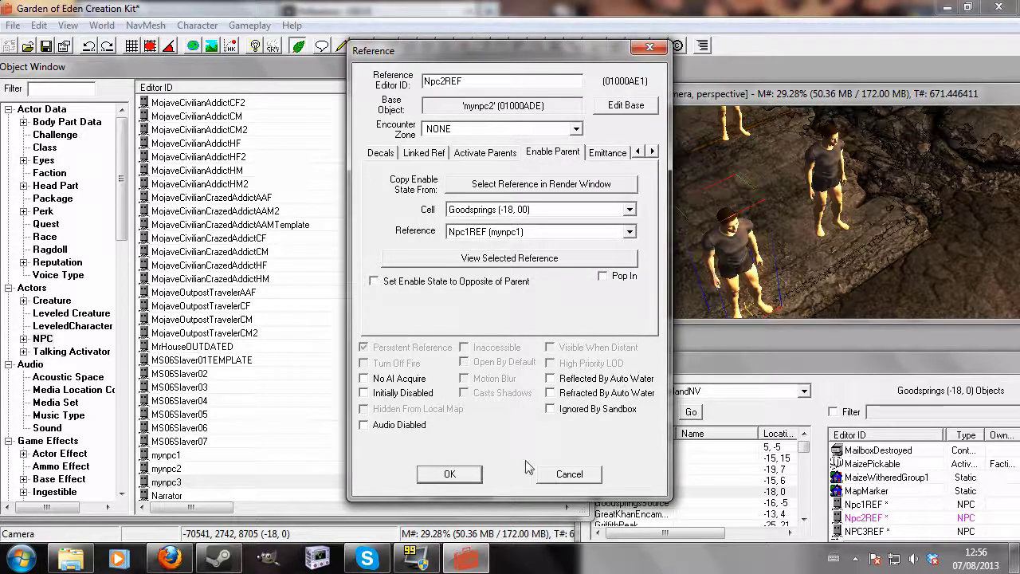
left_click(448, 473)
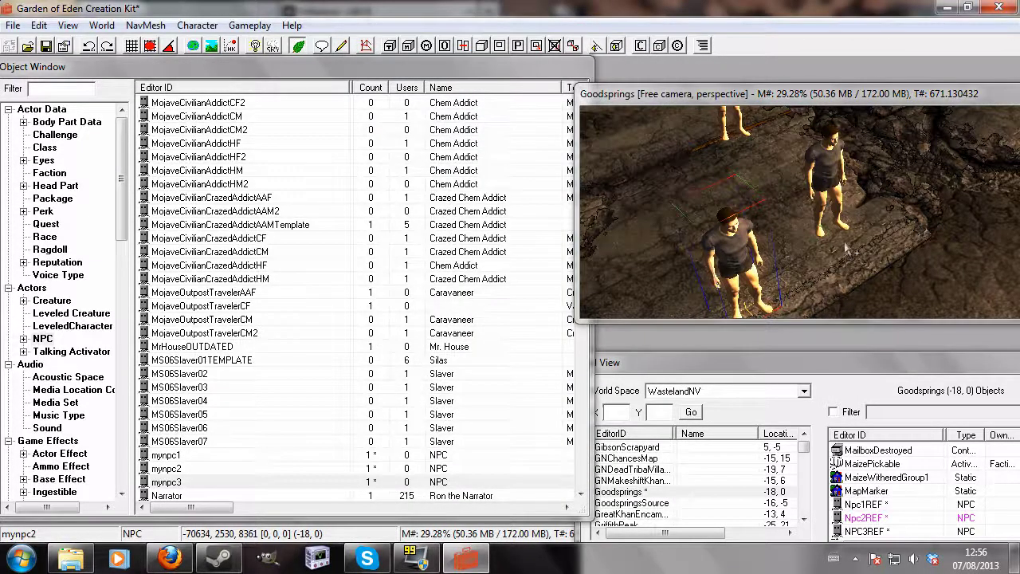
scroll(818, 255, "up", 3)
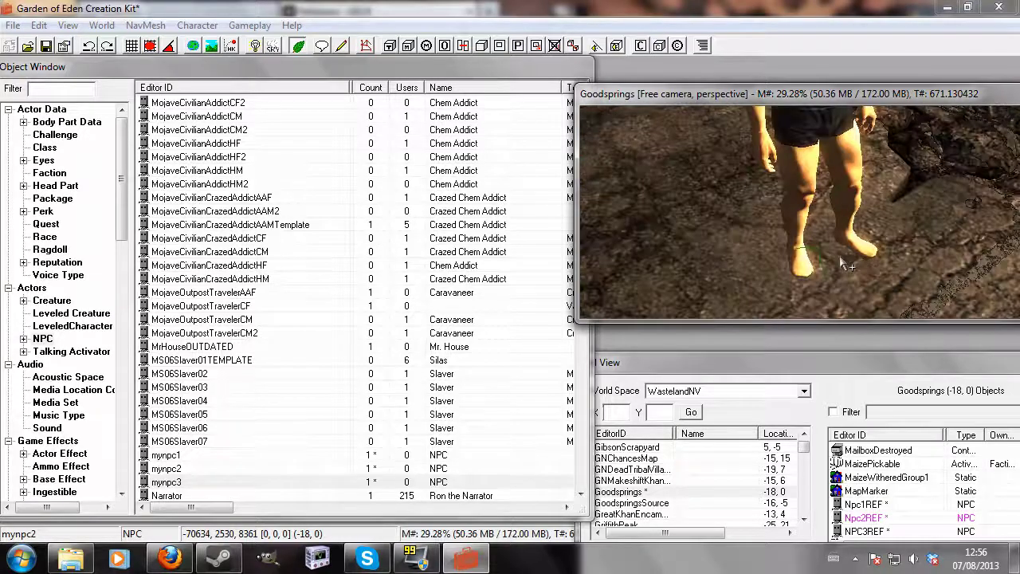
scroll(820, 270, "down", 6)
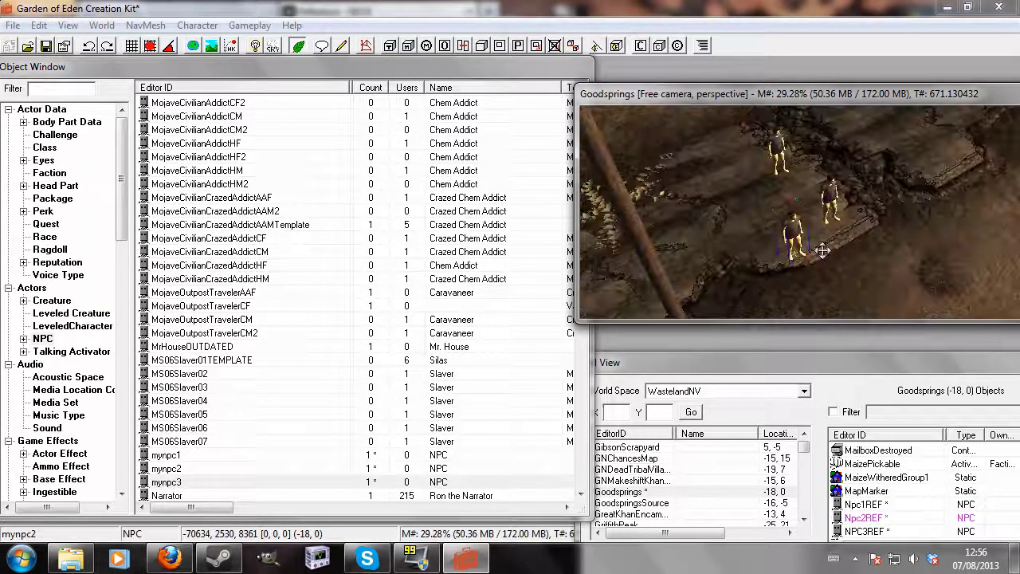
scroll(822, 249, "up", 3)
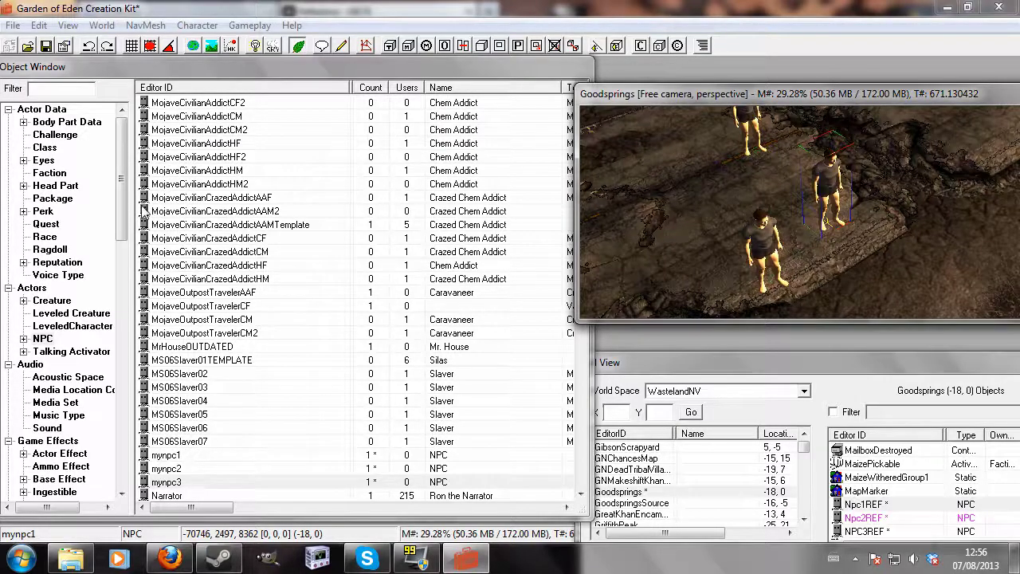
Create a new quest record, myquest, from the Quest list
left_click(44, 227)
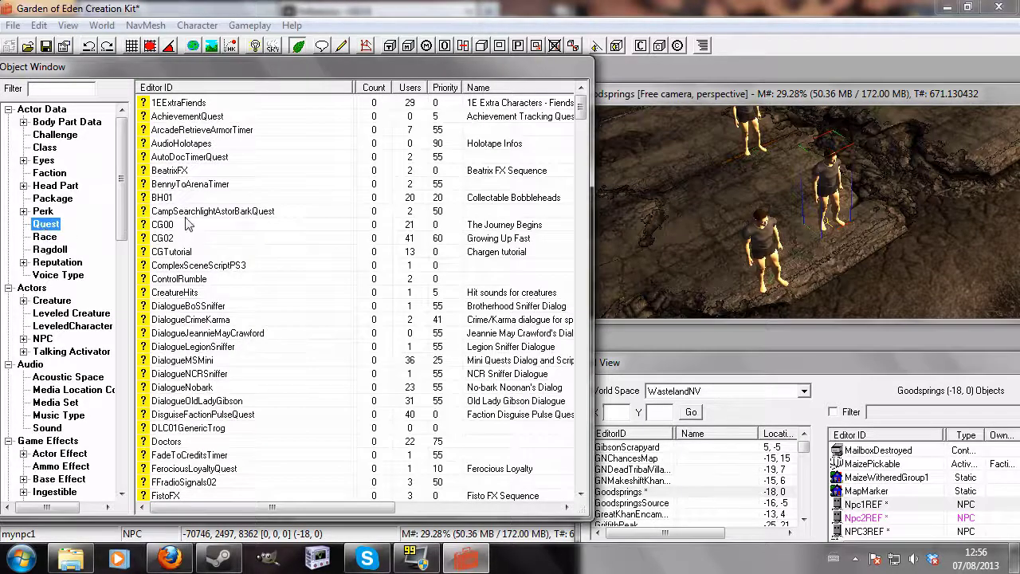
right_click(188, 214)
left_click(222, 229)
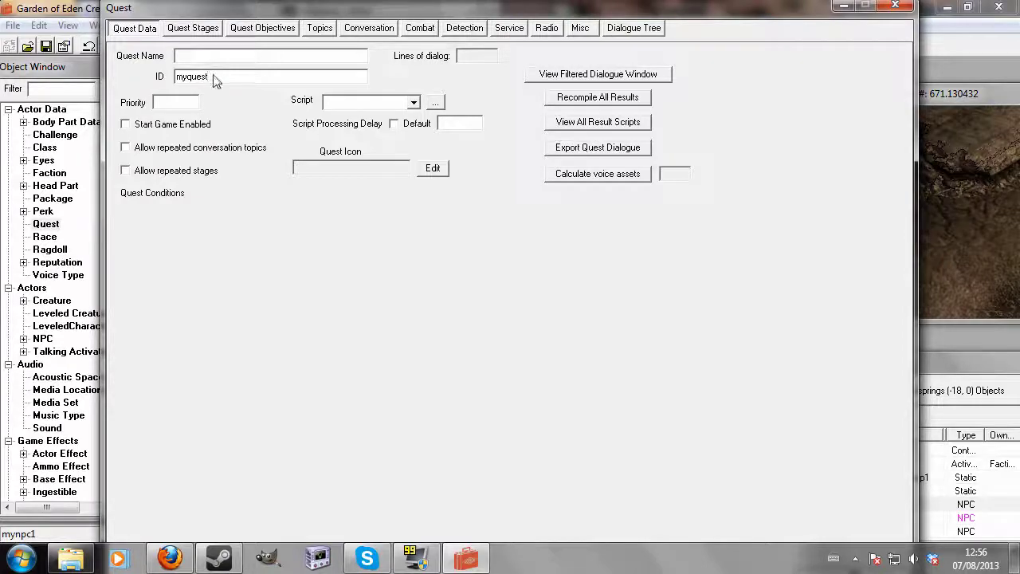
key("Escape")
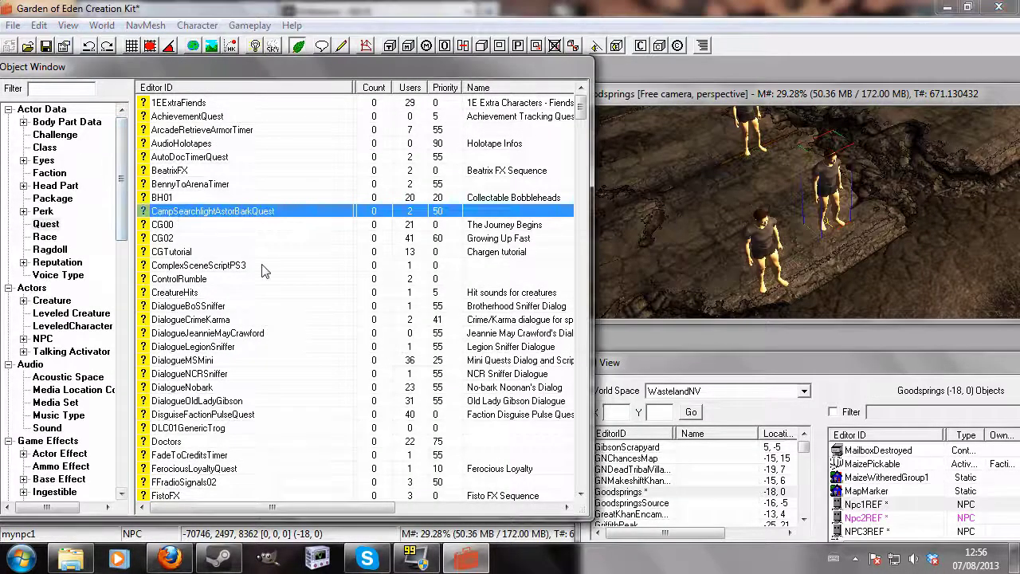
Rename the selected quest to 'my', confirming creation of a new quest object
key("F2")
type("my")
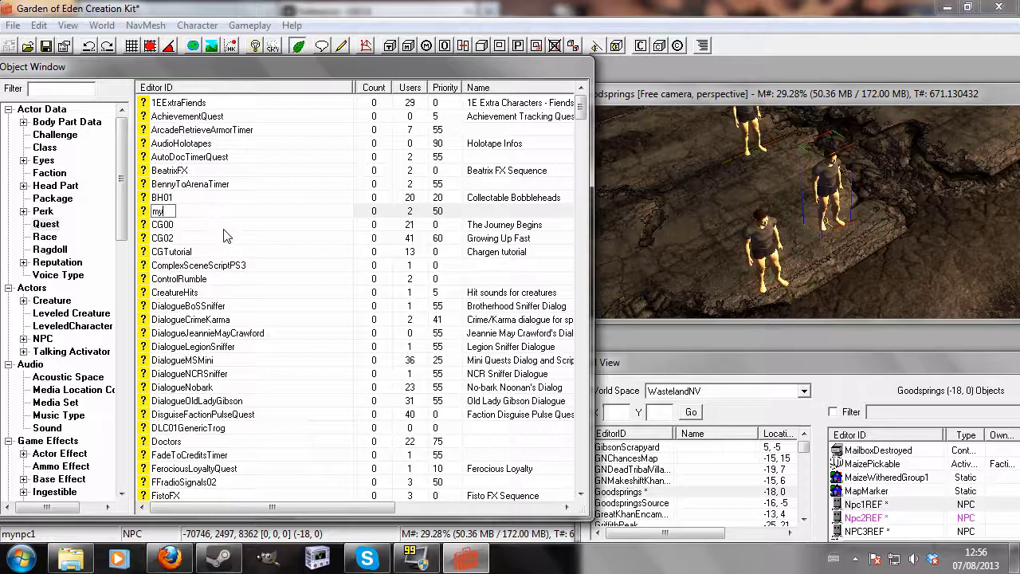
key("Return")
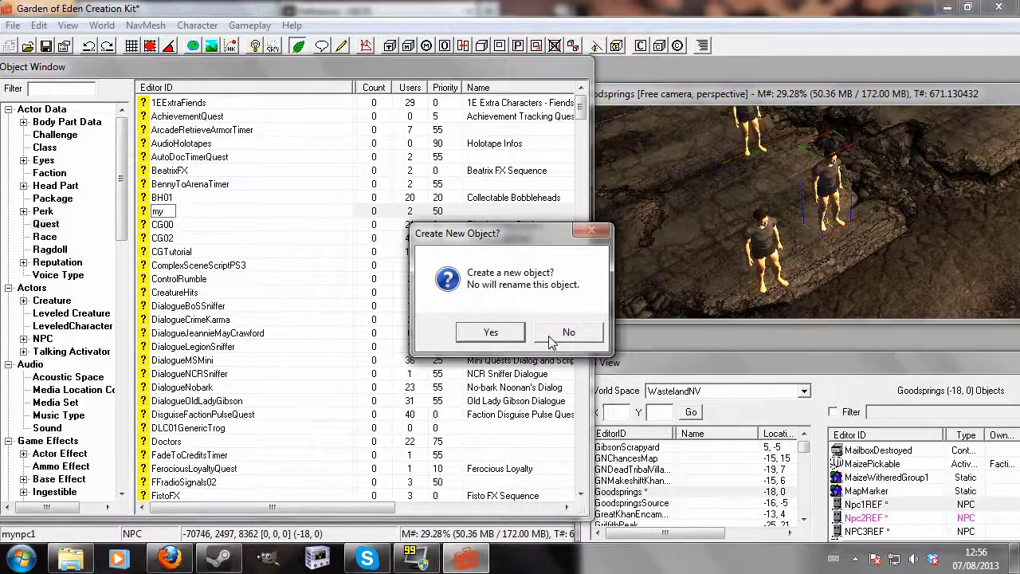
left_click(508, 335)
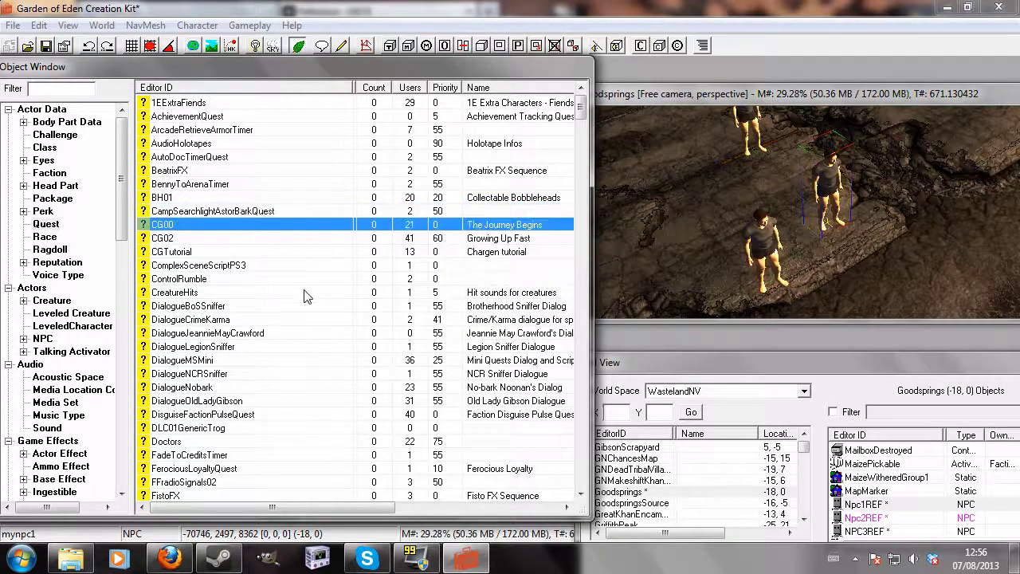
Open myquest for editing and select its priority value
scroll(203, 498, "down", 1)
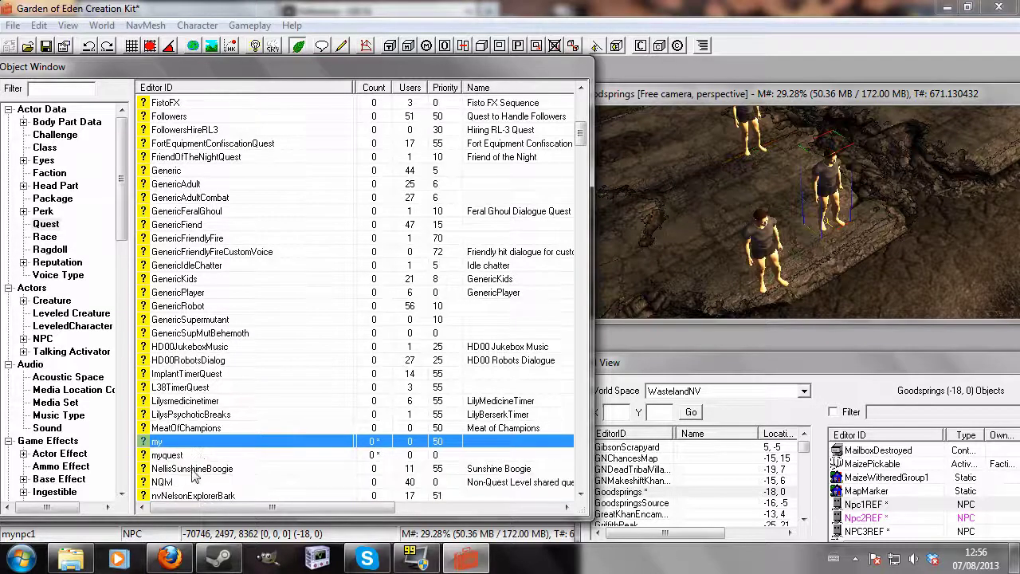
left_click(315, 452)
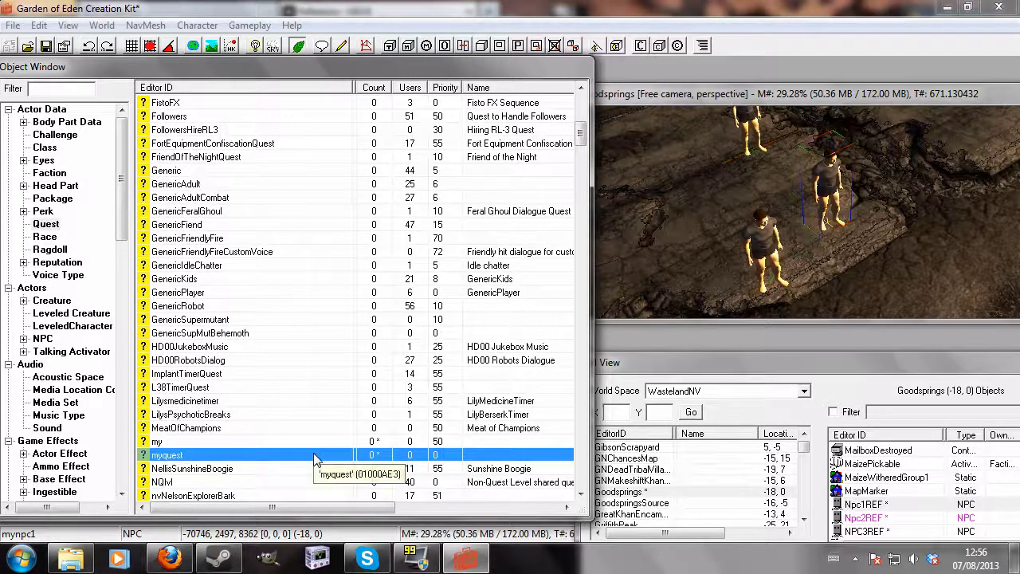
double_click(316, 451)
double_click(158, 103)
Set myquest priority to 55, enable Start Game Enabled, and add stage 10
type("55")
left_click(125, 124)
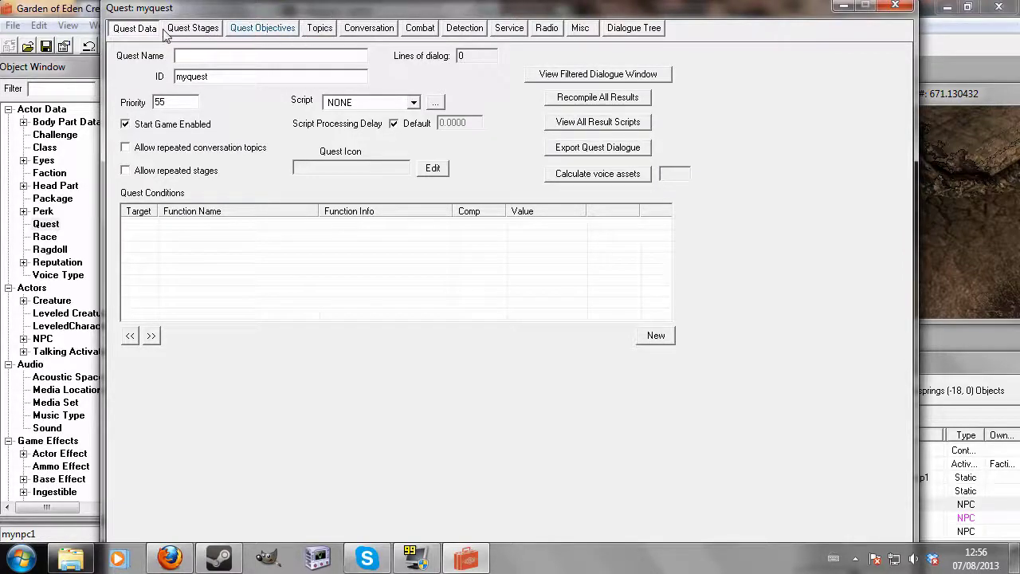
left_click(196, 29)
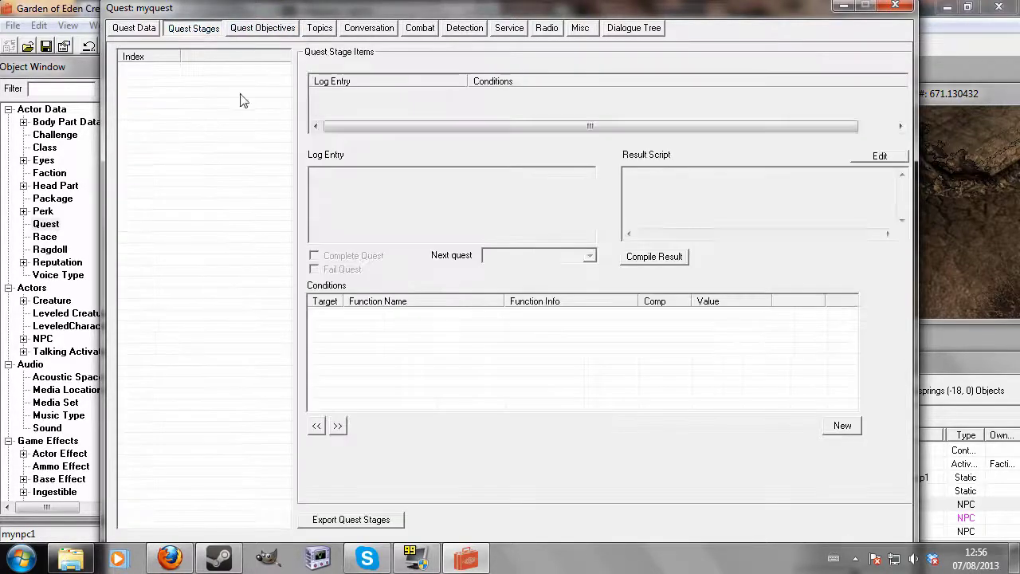
right_click(137, 97)
left_click(163, 102)
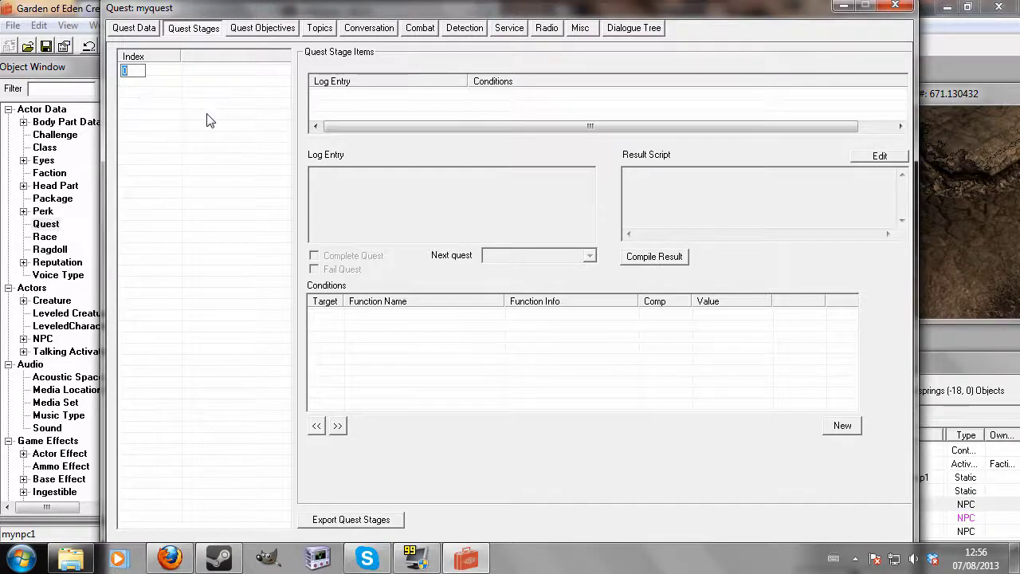
type("10")
Add a log entry to stage 10 with result script NPC1REF.enable and compile it
right_click(363, 94)
left_click(394, 105)
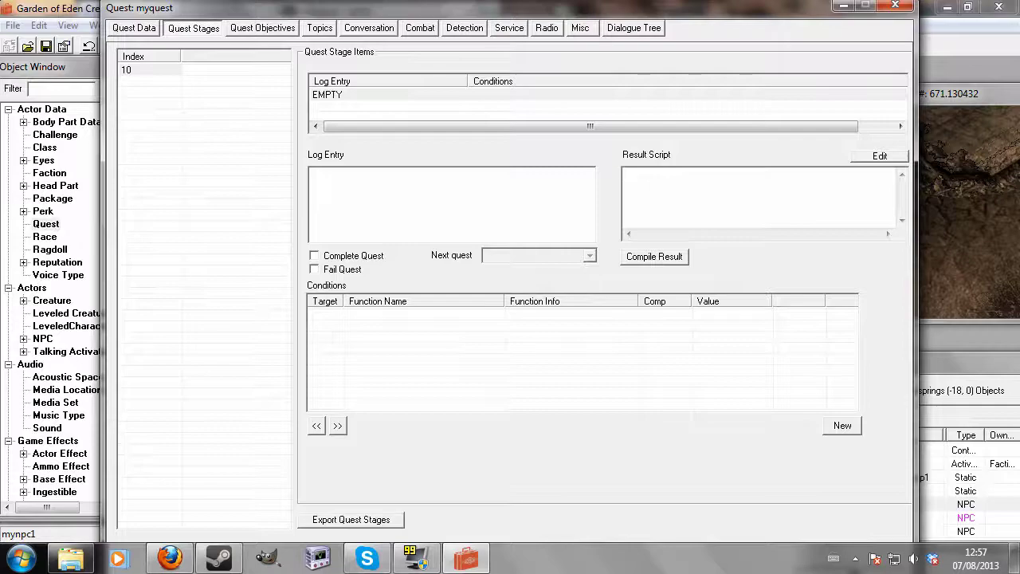
type("M")
key("BackSpace")
type("NPC1REF.enable")
left_click(652, 255)
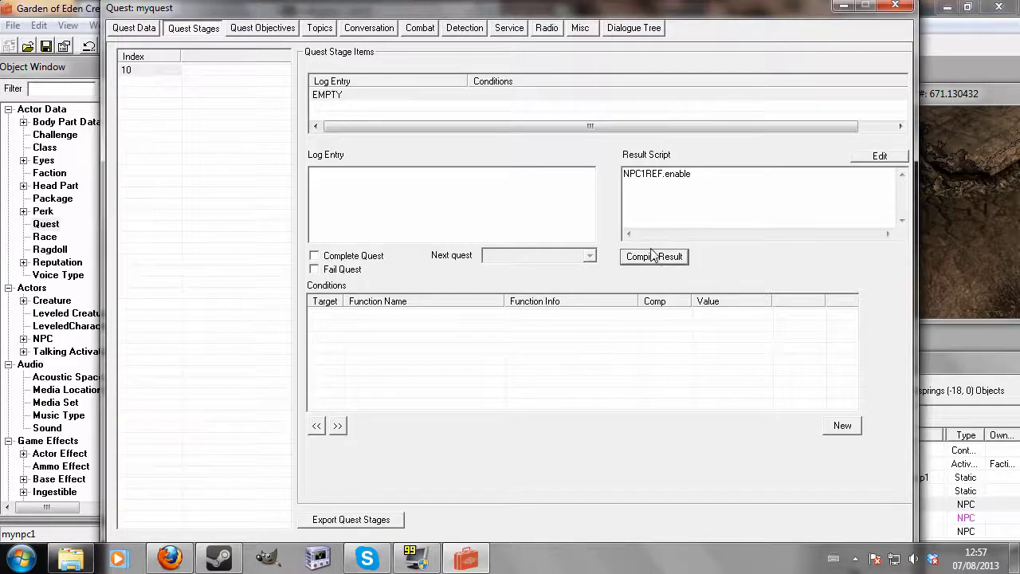
Check stage 10 and mynpc3 in the scene, then close the quest editor
left_click(149, 111)
left_click(147, 70)
left_click(988, 108)
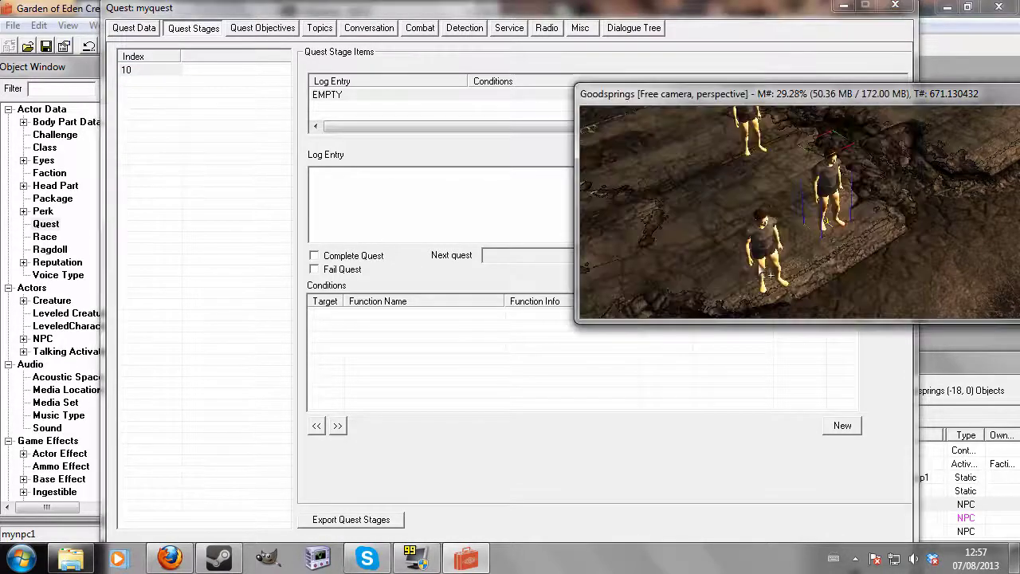
left_click(750, 129)
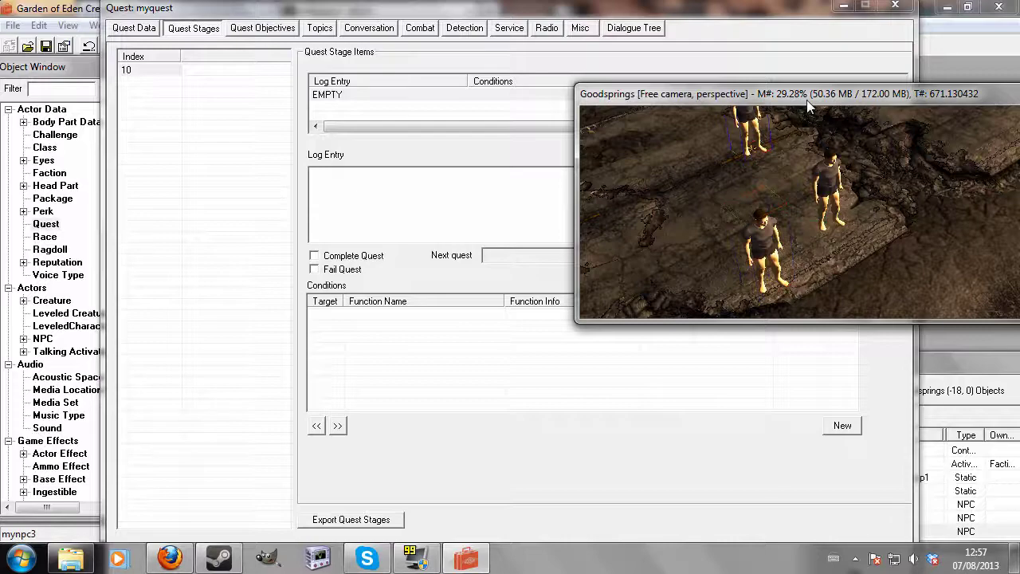
left_click(614, 9)
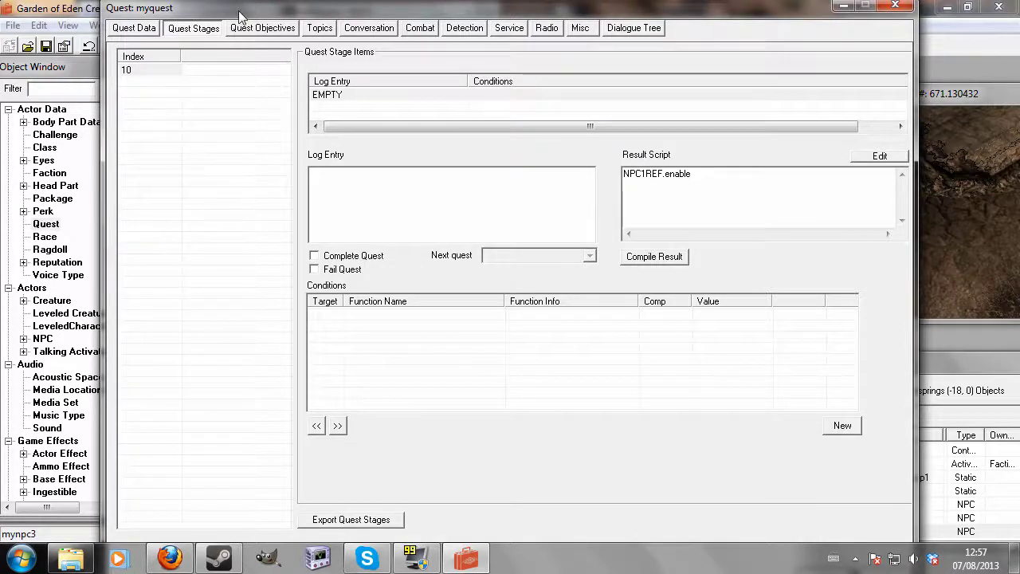
left_click(175, 141)
key("Escape")
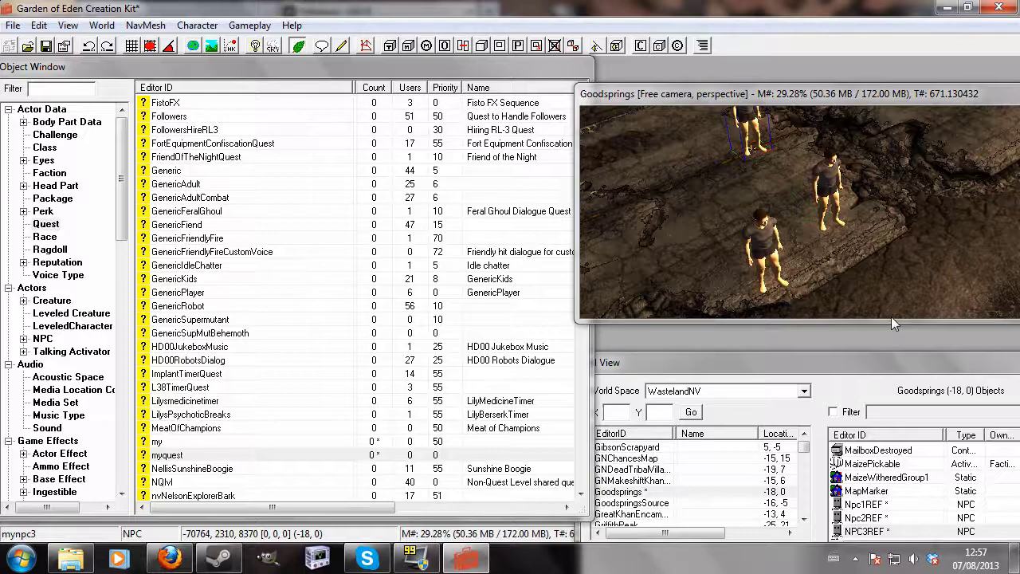
Drag the lower NPC, mynpc2, a short distance up and left on the ground
left_click(771, 249)
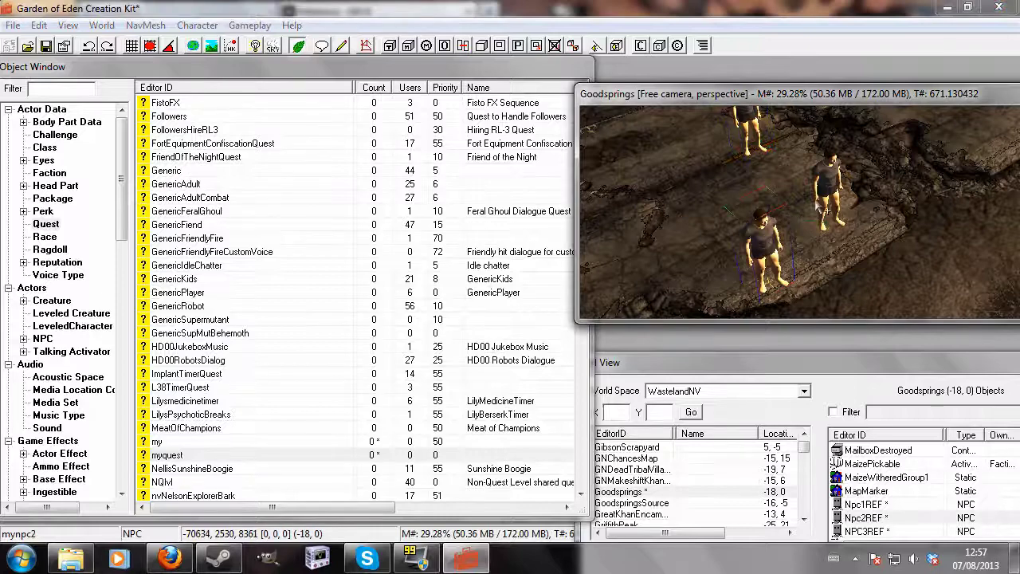
left_click(840, 190)
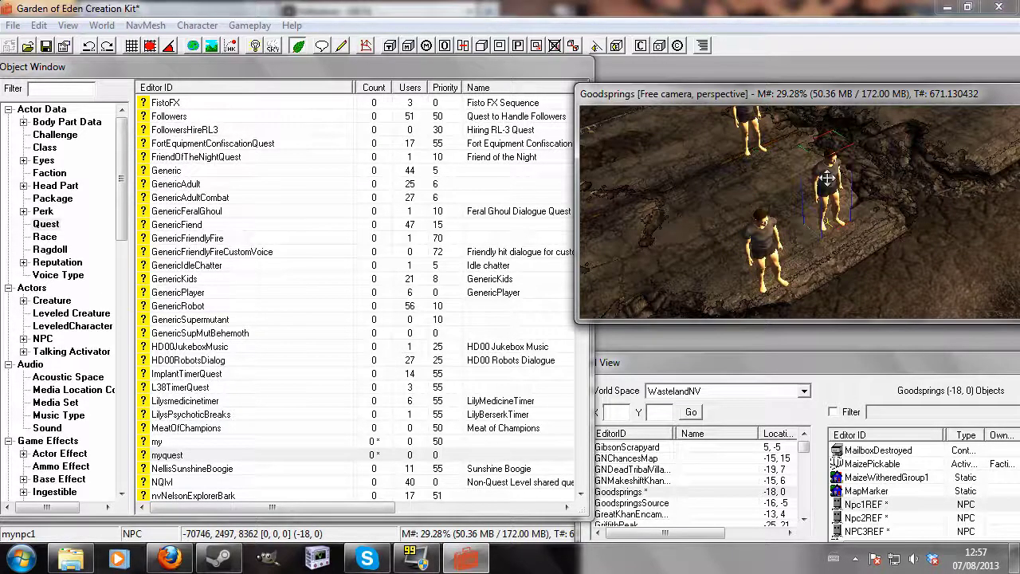
left_click(768, 240)
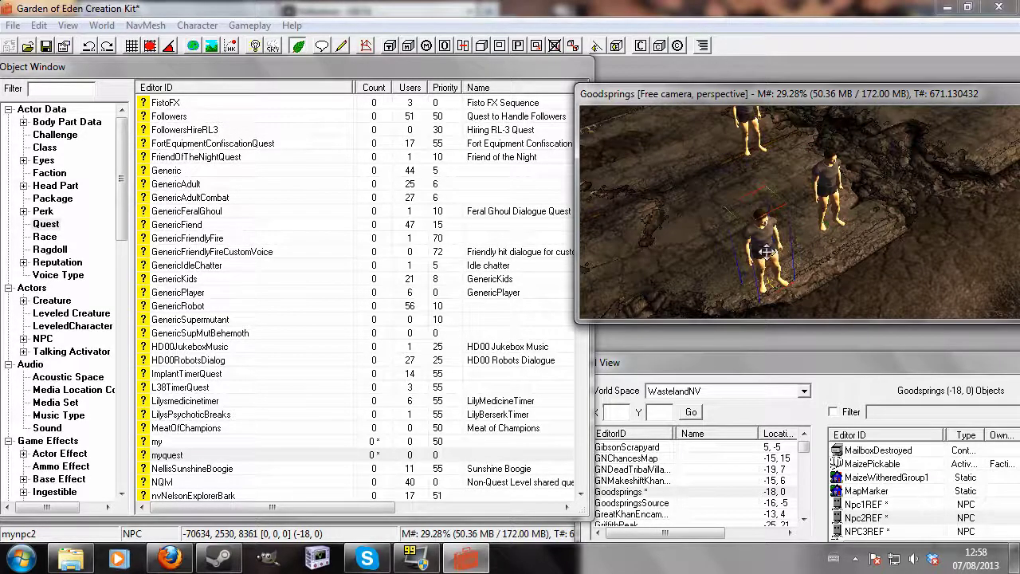
left_click_drag(765, 252, 729, 235)
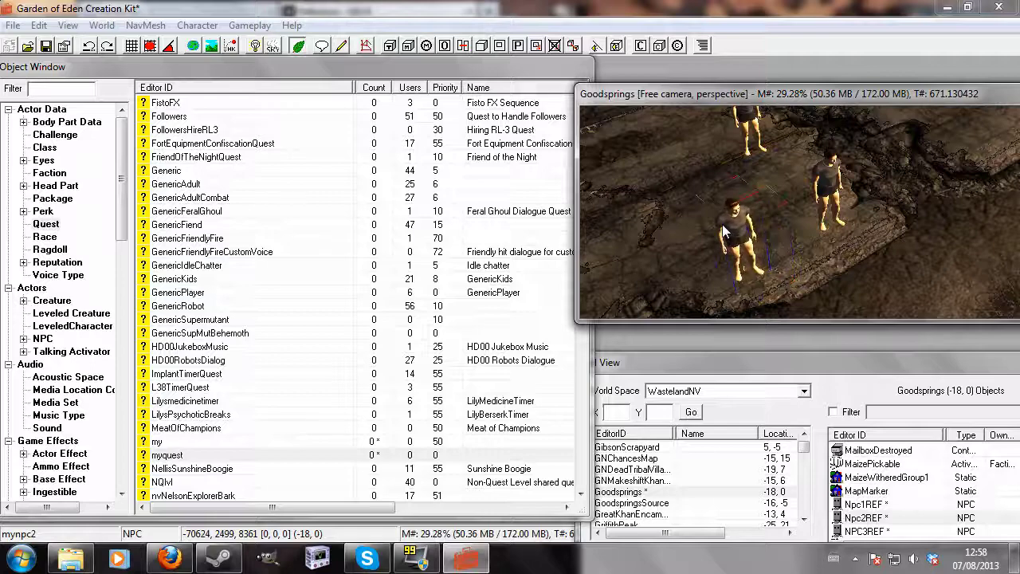